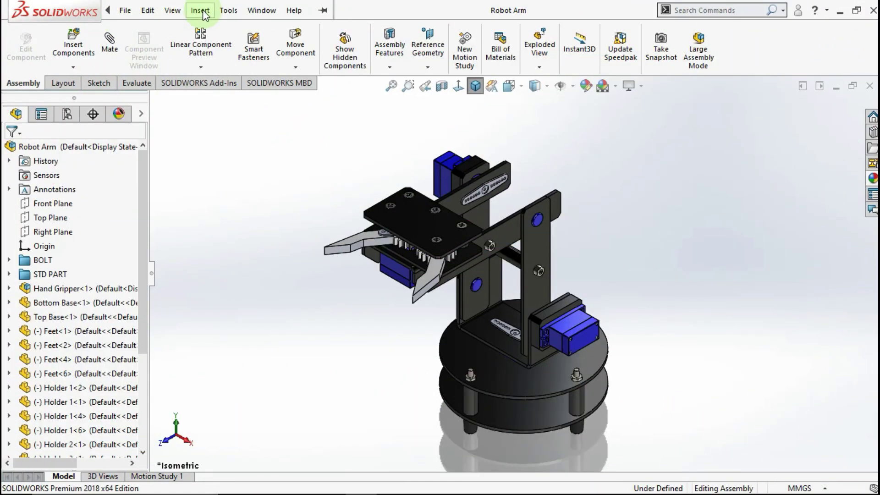
click(204, 13)
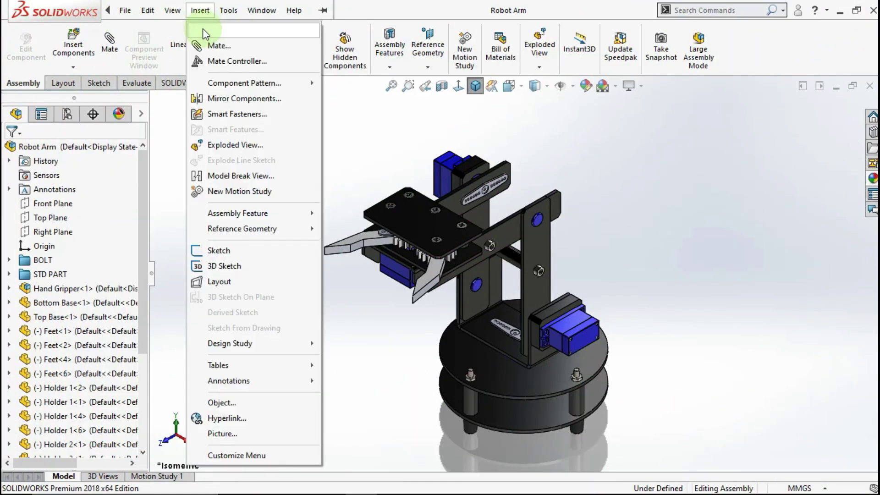
click(348, 129)
Step: Expand the assembly's Mates and the Mate Controller folder to list its limit angle mates
drag(142, 204, 130, 307)
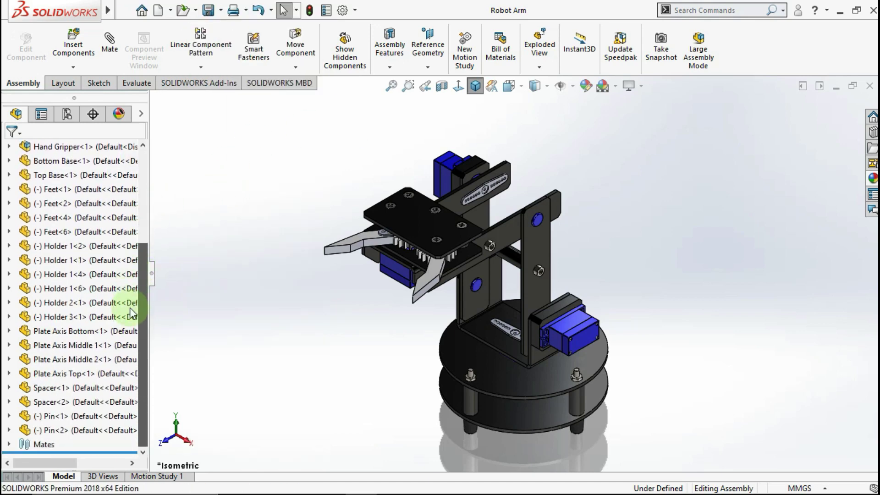
click(8, 444)
click(23, 175)
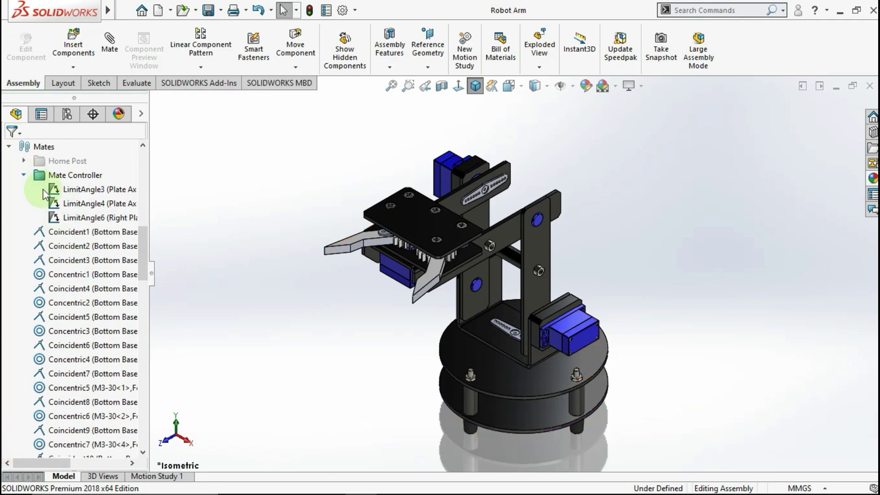
click(76, 204)
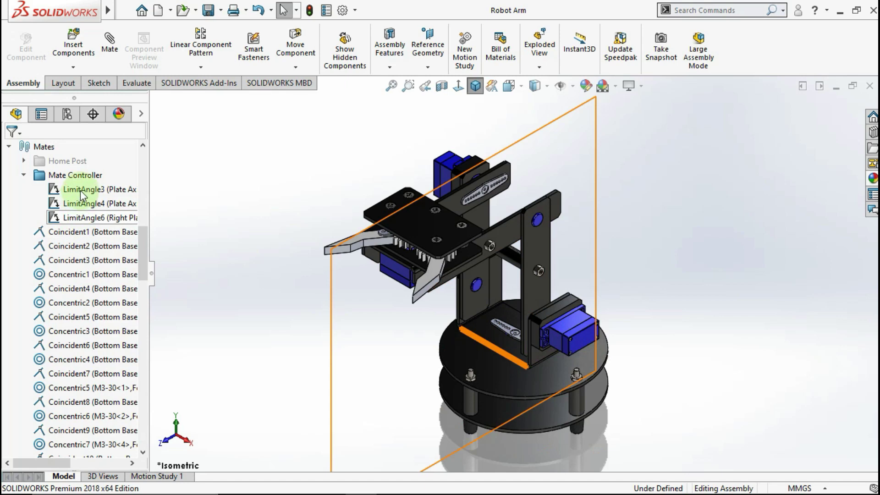
Step: Open the LimitAngle3 mate's definition, examine its angle, maximum and minimum limits, and close it without changes
click(81, 191)
right_click(81, 191)
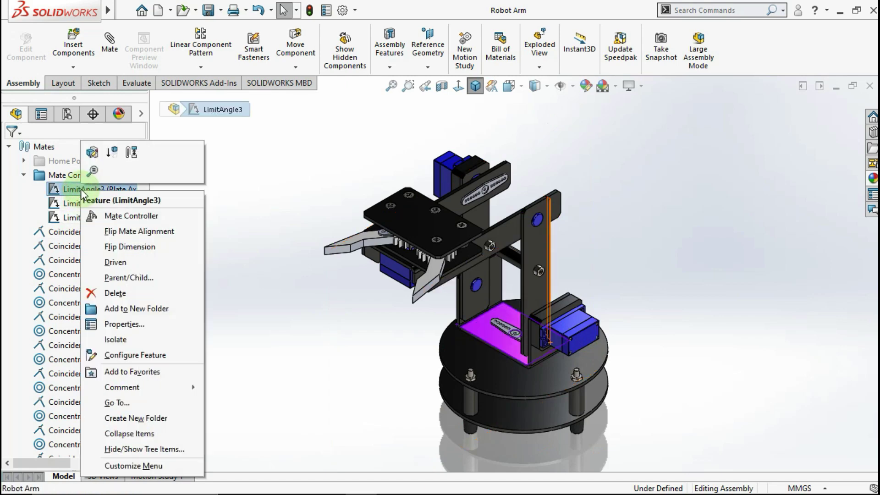
click(93, 153)
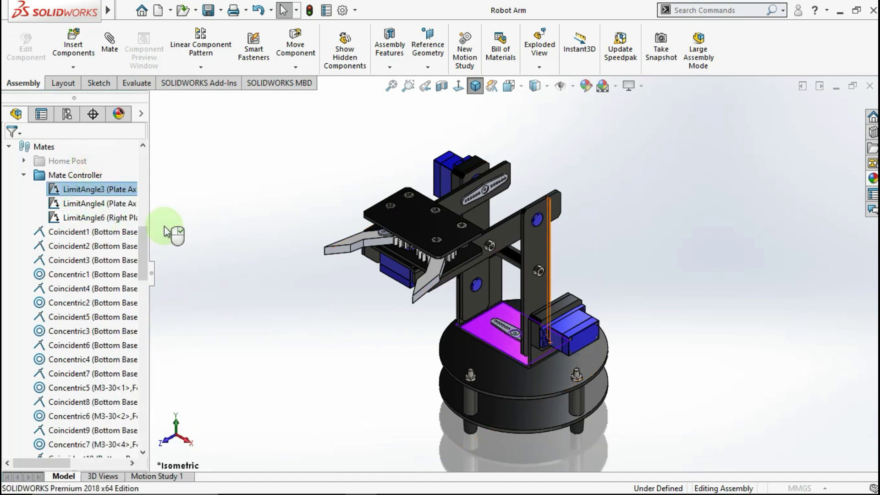
middle_drag(500, 284, 475, 303)
drag(145, 265, 123, 339)
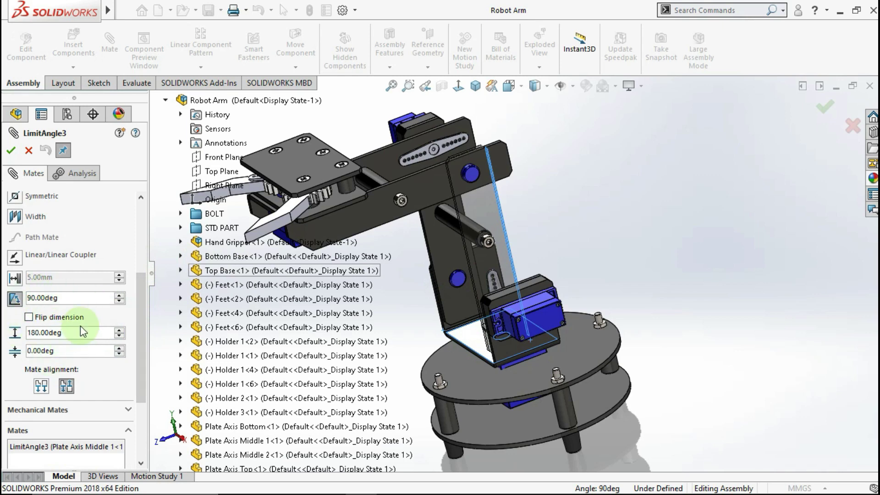
click(27, 150)
click(27, 151)
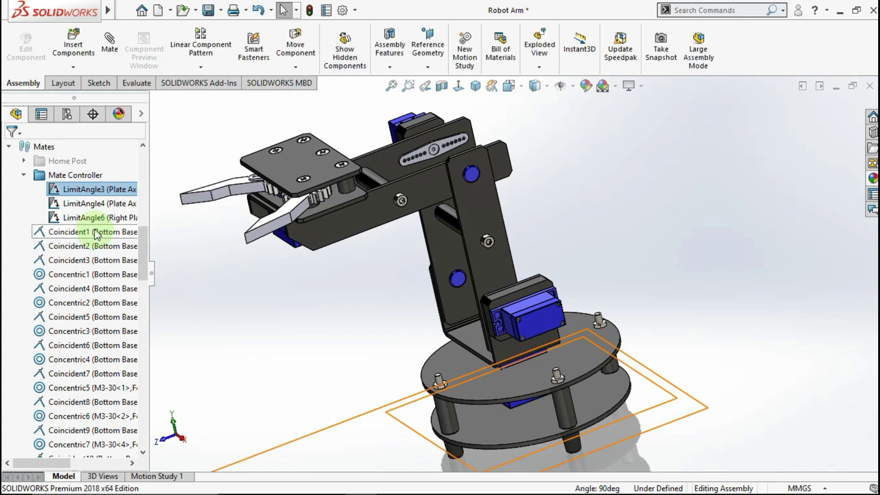
Step: Open the LimitAngle4 mate's definition, examine its angle limits and flip option, and close it without changes
click(87, 206)
right_click(87, 206)
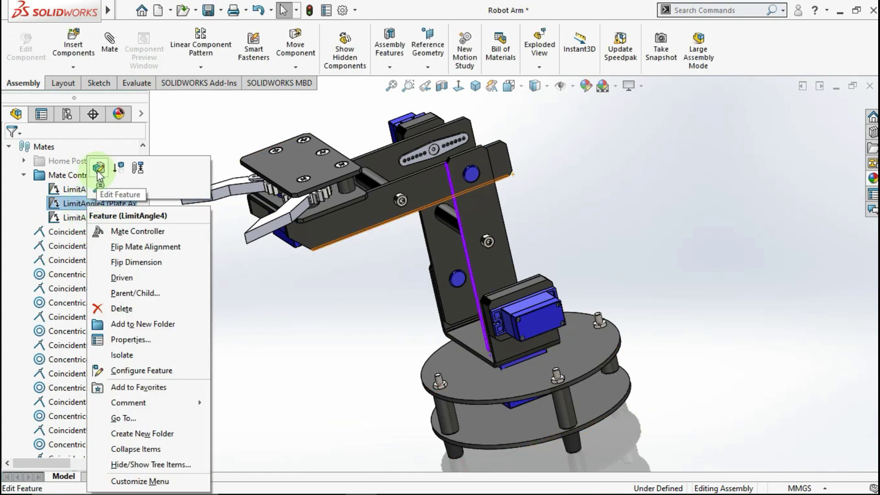
click(98, 170)
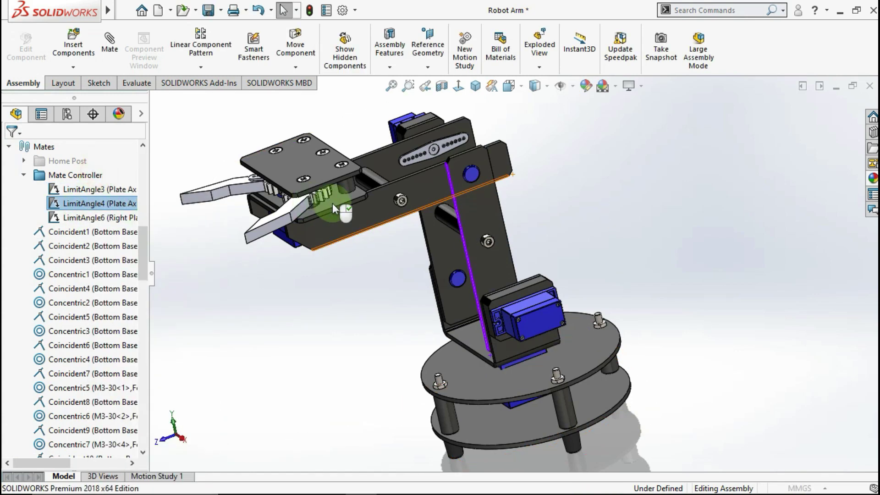
drag(137, 246, 134, 321)
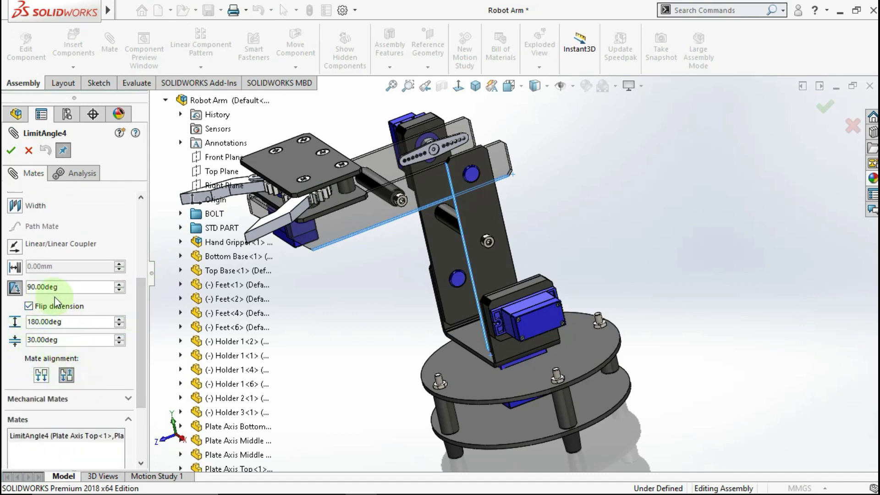
click(14, 153)
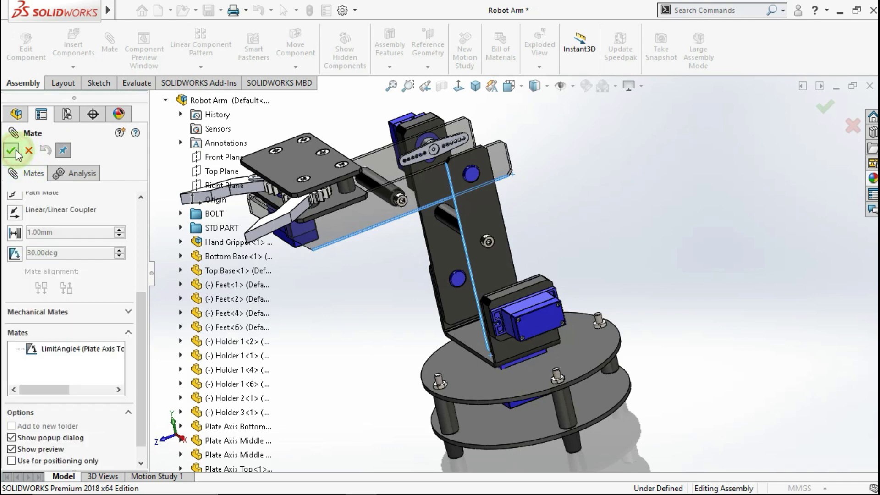
click(28, 151)
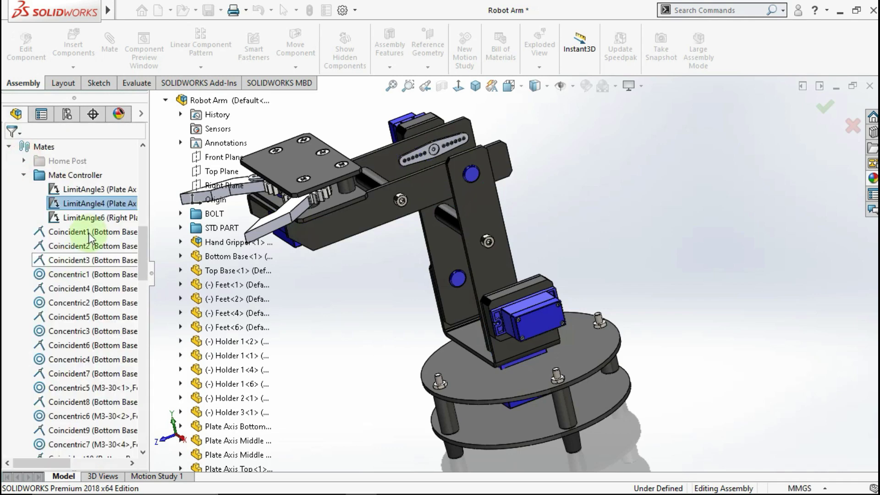
Step: Open the LimitAngle6 mate between the Right Plane and Plate Axis Bottom, examine its angle limits, and close it unchanged
click(92, 217)
drag(523, 362, 514, 329)
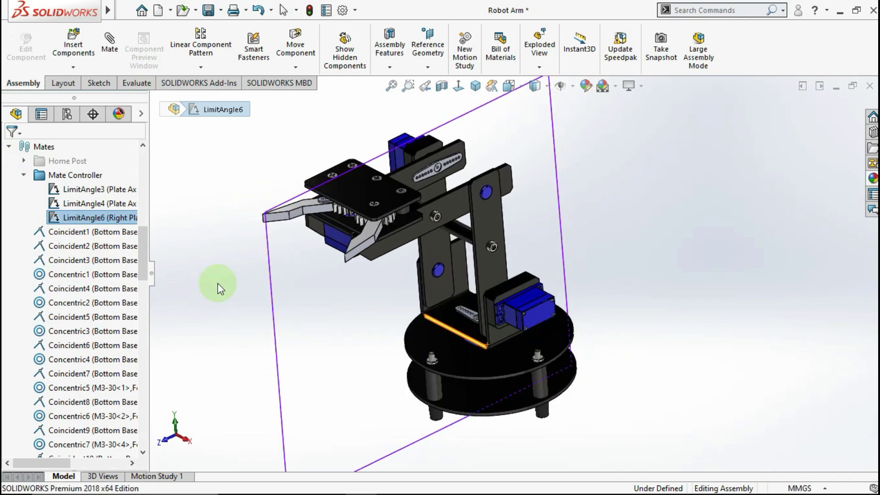
right_click(102, 218)
click(113, 188)
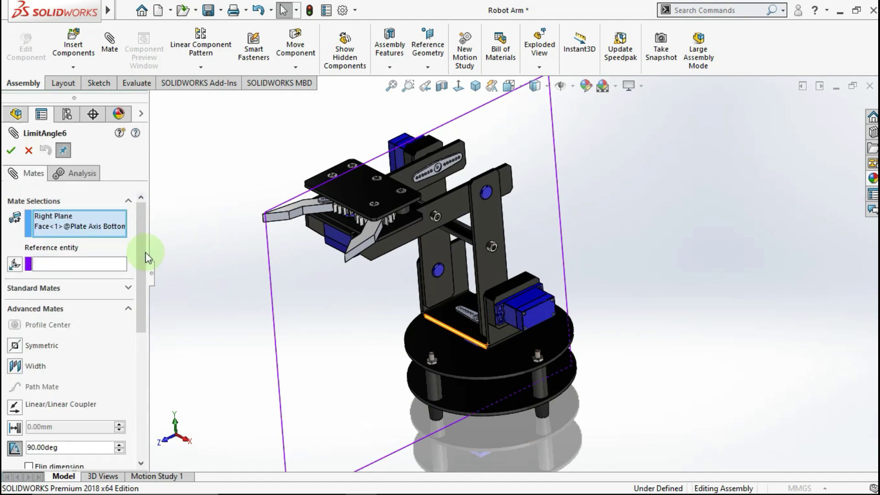
scroll(138, 241, down, 5)
click(45, 372)
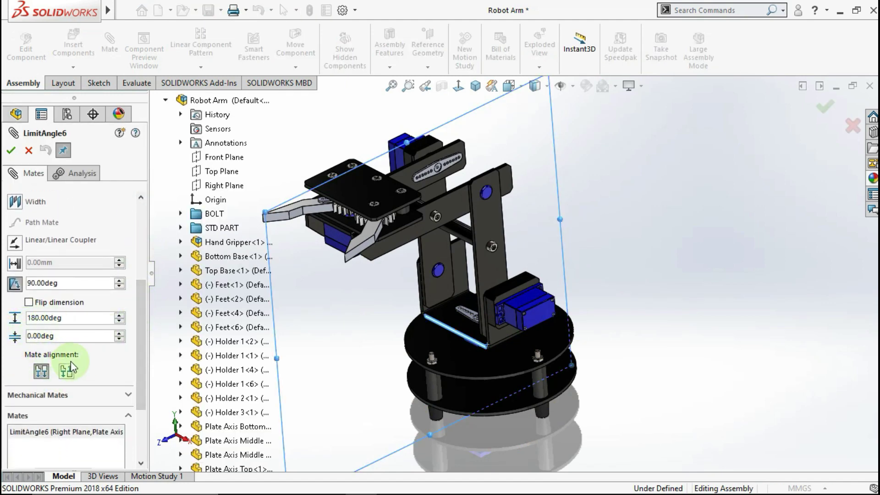
click(16, 155)
click(27, 148)
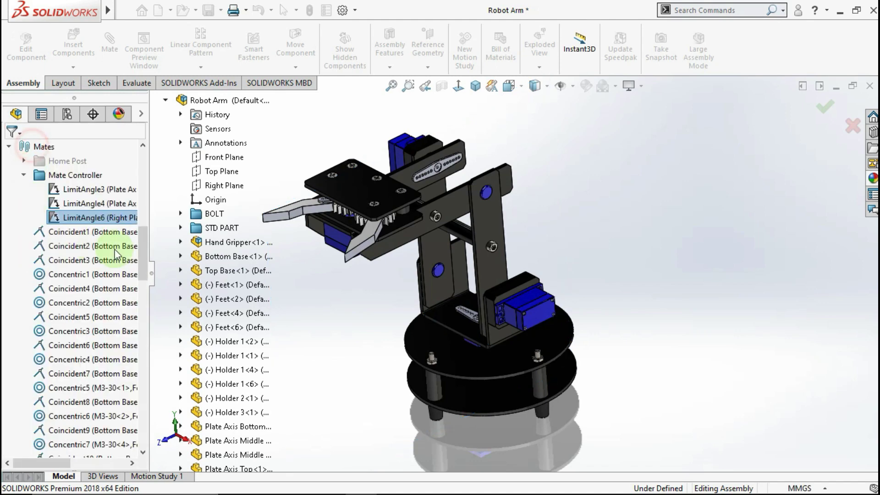
Step: Restore the isometric view of the robot arm and start a new Mate Controller
click(473, 88)
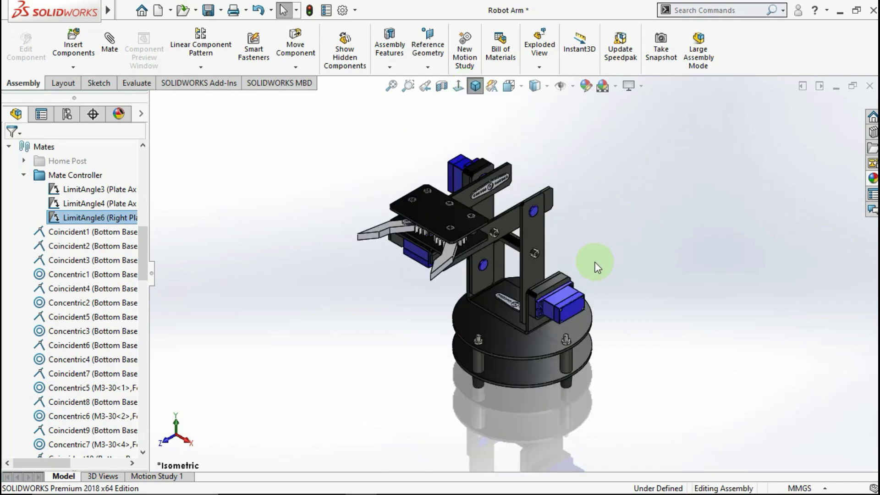
scroll(568, 257, down, 2)
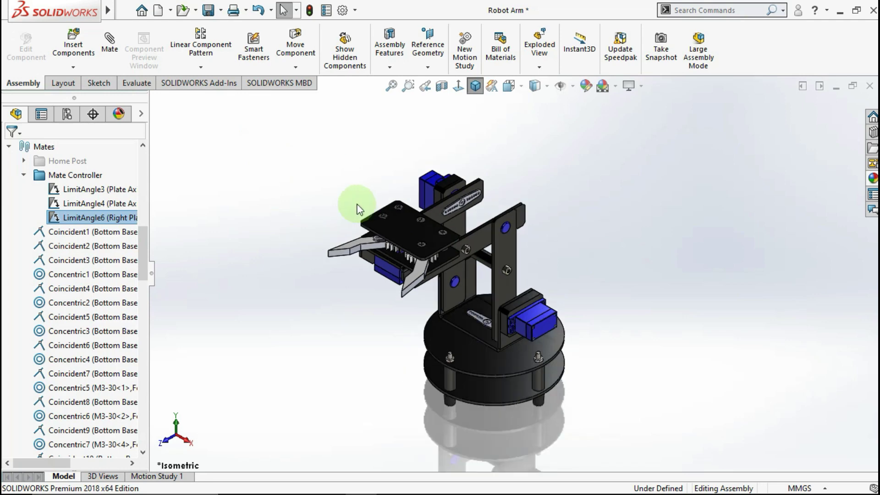
mouse_move(112, 18)
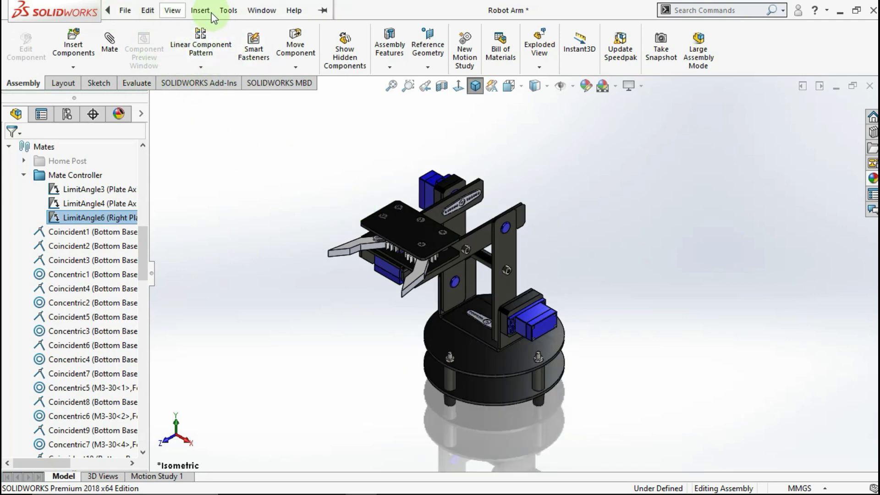
click(200, 11)
click(210, 61)
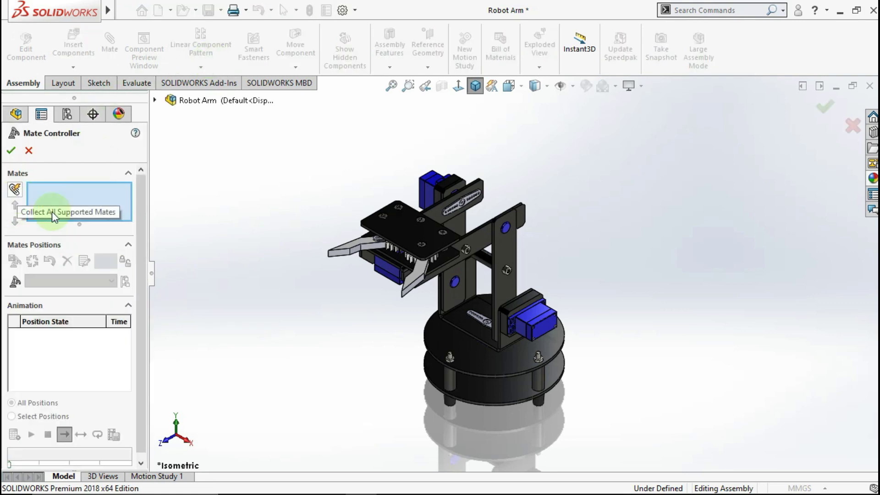
Step: Add LimitAngle3, LimitAngle4 and LimitAngle6 from the Mate Controller folder to the controller's mates
click(155, 100)
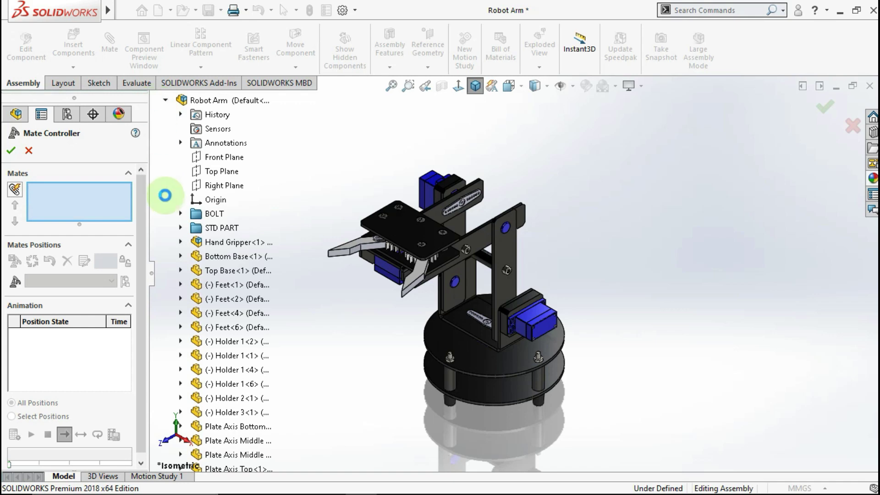
scroll(205, 232, down, 2)
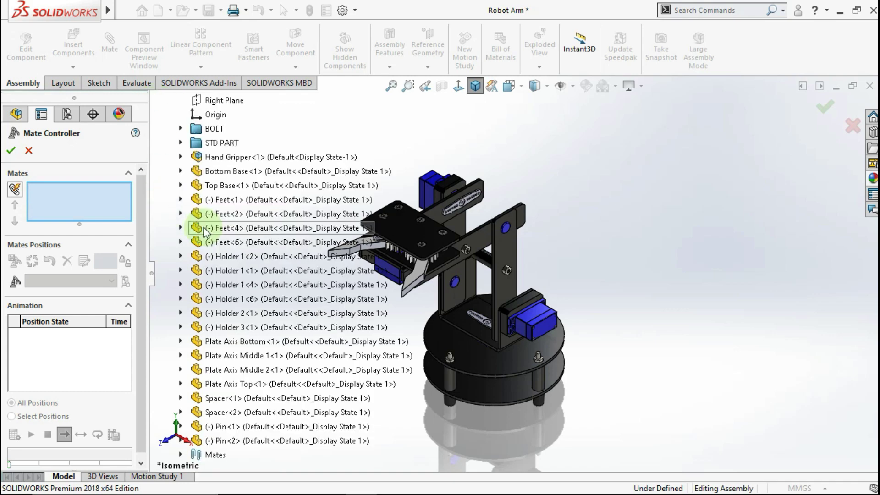
click(180, 454)
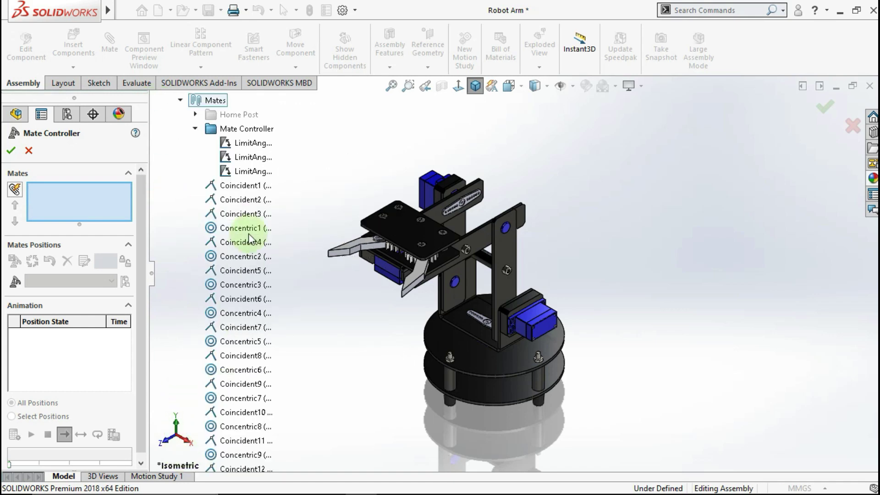
click(241, 144)
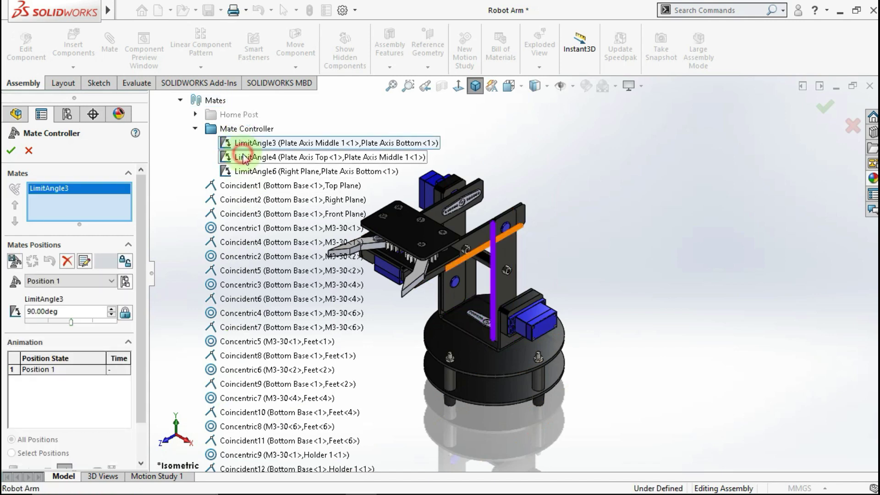
click(243, 157)
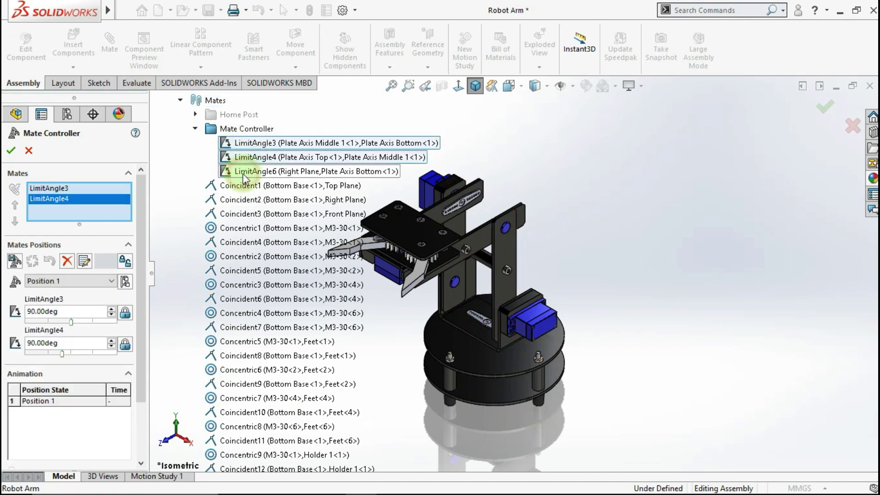
click(243, 172)
scroll(188, 165, up, 12)
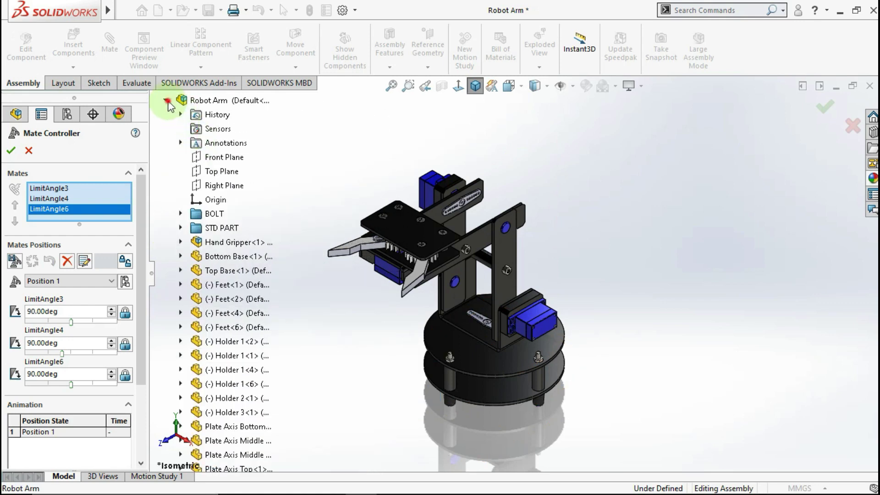
click(165, 100)
click(189, 277)
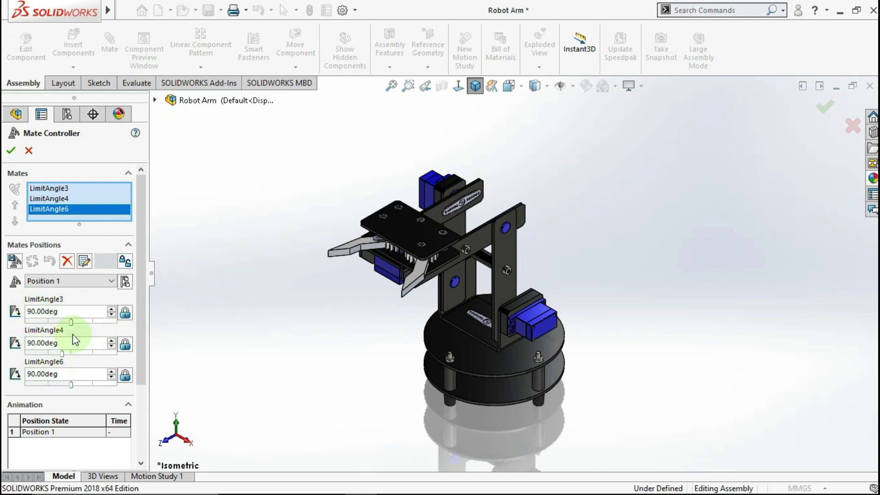
Step: Try out the arm's motion in Position 1 by moving LimitAngle3 to 45°, LimitAngle4 to 126° and LimitAngle6 to about 61°
mouse_move(72, 322)
mouse_down()
mouse_move(83, 326)
mouse_move(59, 329)
mouse_up()
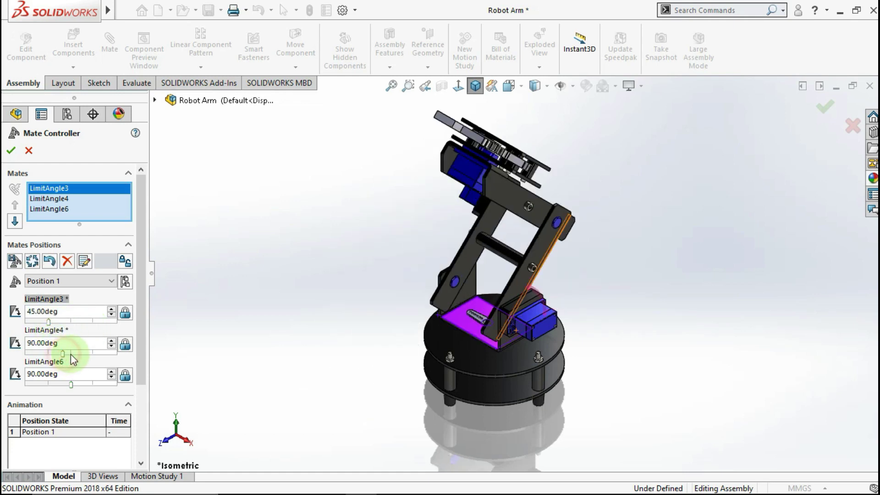
scroll(70, 354, down, 5)
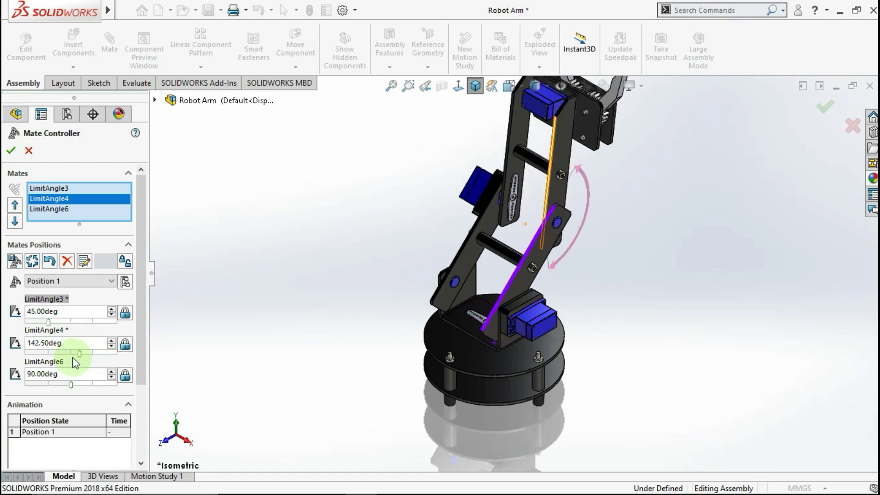
scroll(74, 357, up, 3)
scroll(82, 363, down, 1)
click(73, 382)
scroll(89, 390, down, 3)
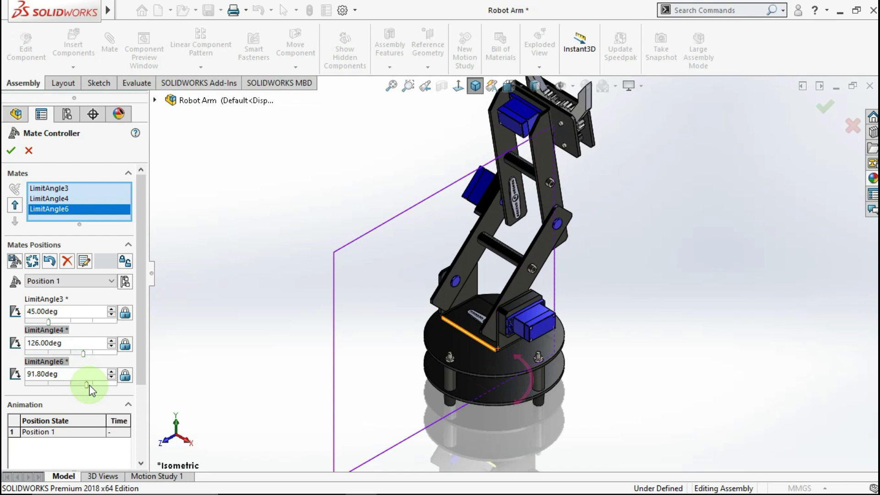
scroll(57, 383, up, 3)
scroll(60, 384, up, 3)
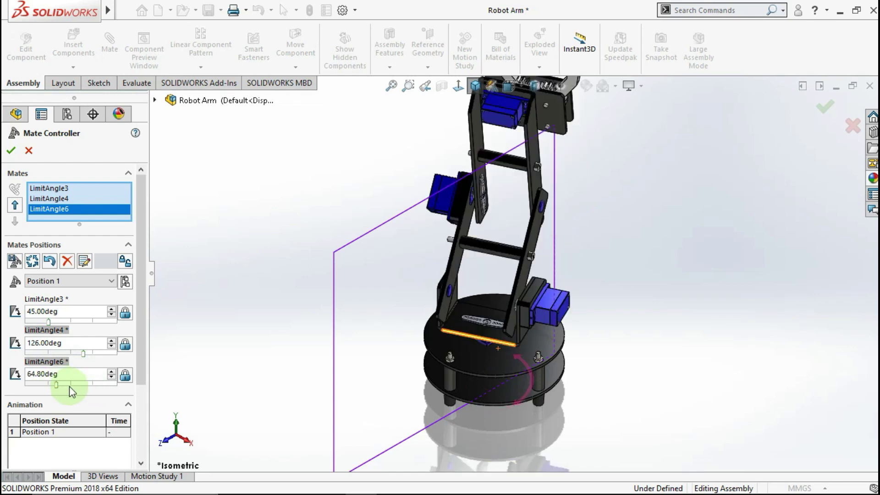
Step: Set LimitAngle3, LimitAngle4 and LimitAngle6 each to 90° for Position 1
double_click(65, 313)
text(90)
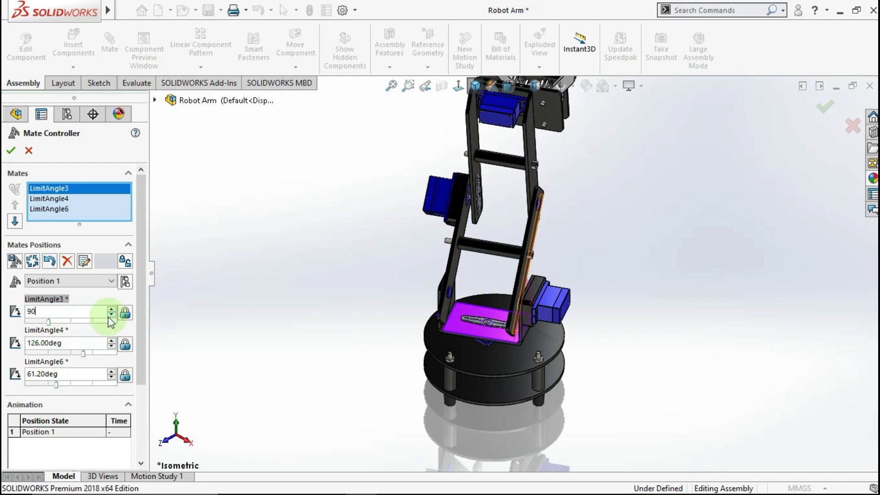
double_click(86, 343)
text(90)
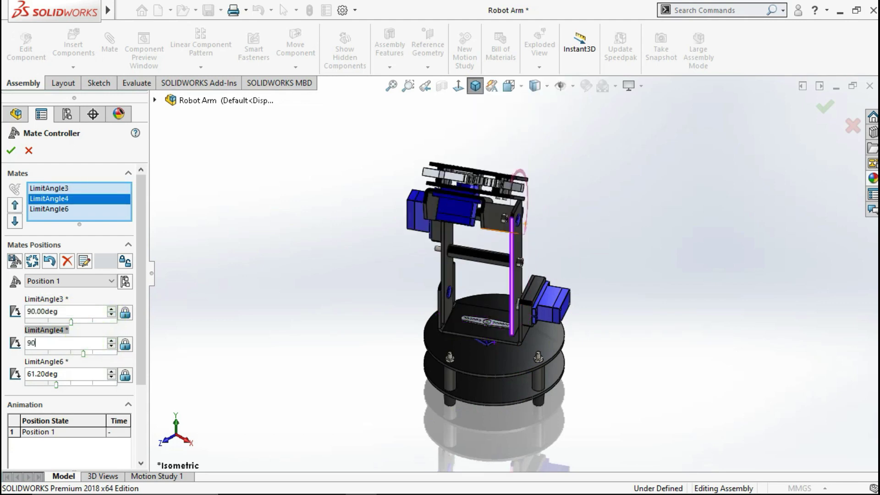
double_click(78, 372)
text(90)
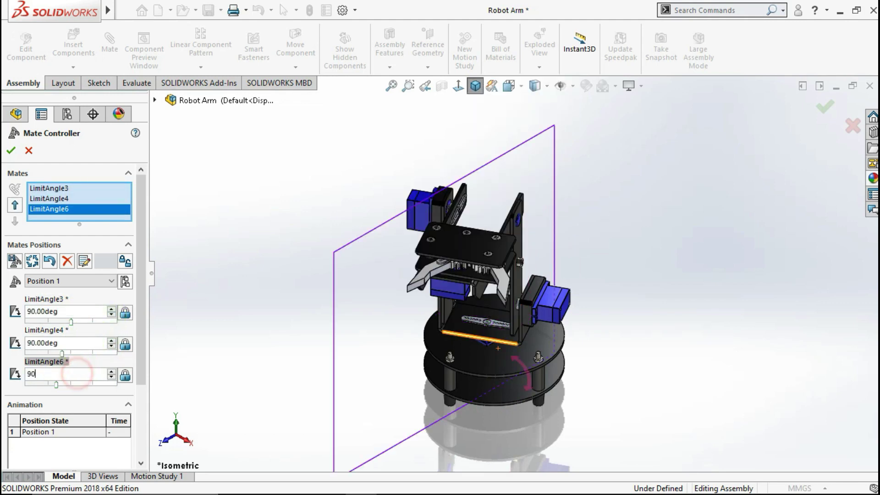
Step: Set LimitAngle6 to 0° and add the resulting arm pose as Position 2
click(172, 325)
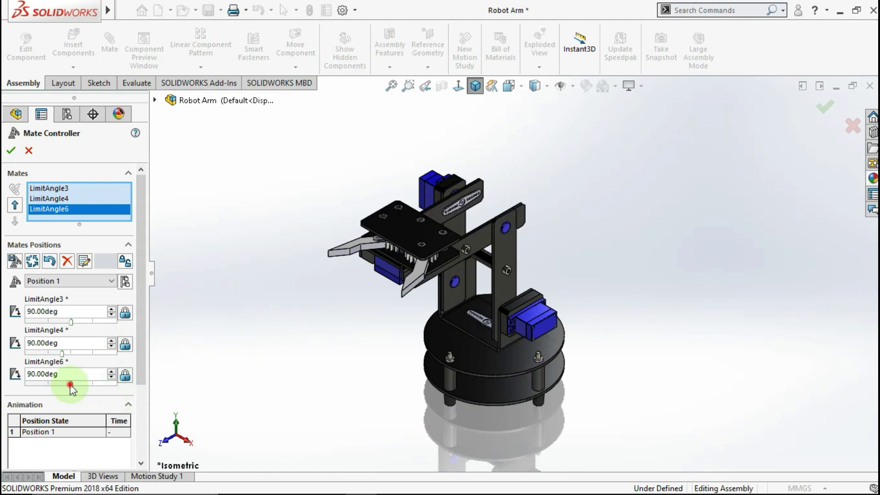
drag(77, 387, 22, 393)
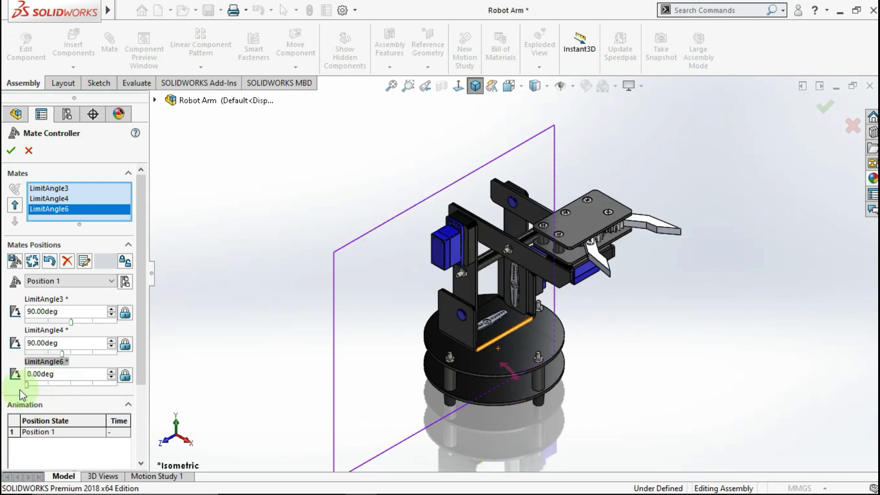
click(225, 292)
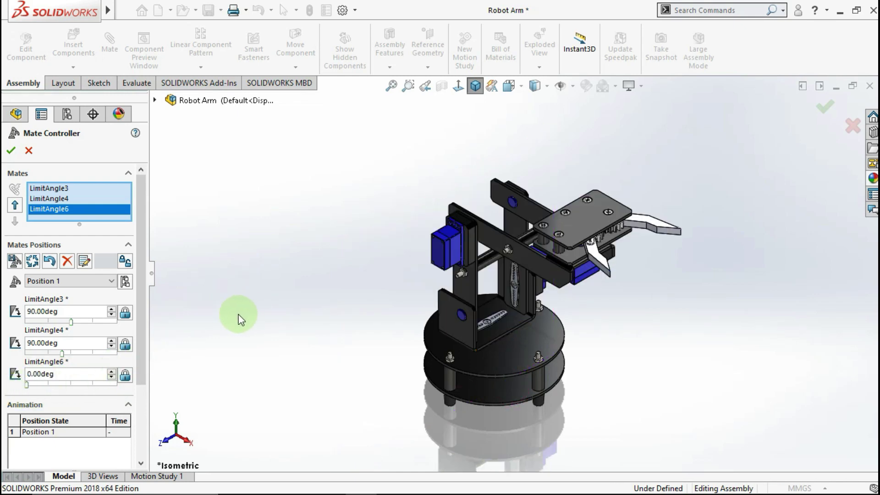
click(14, 261)
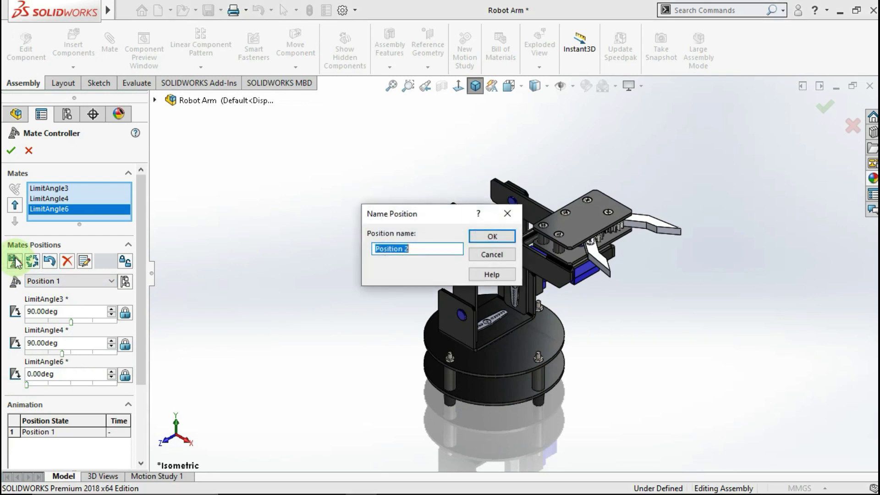
click(477, 241)
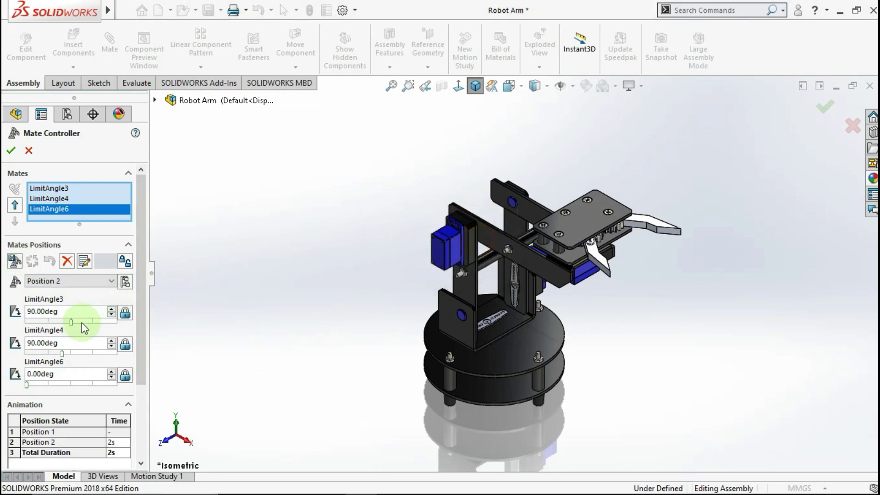
Step: Set LimitAngle3 to 180° and LimitAngle4 to 145°, and add this arm pose as Position 3
drag(79, 322, 101, 323)
drag(62, 353, 93, 353)
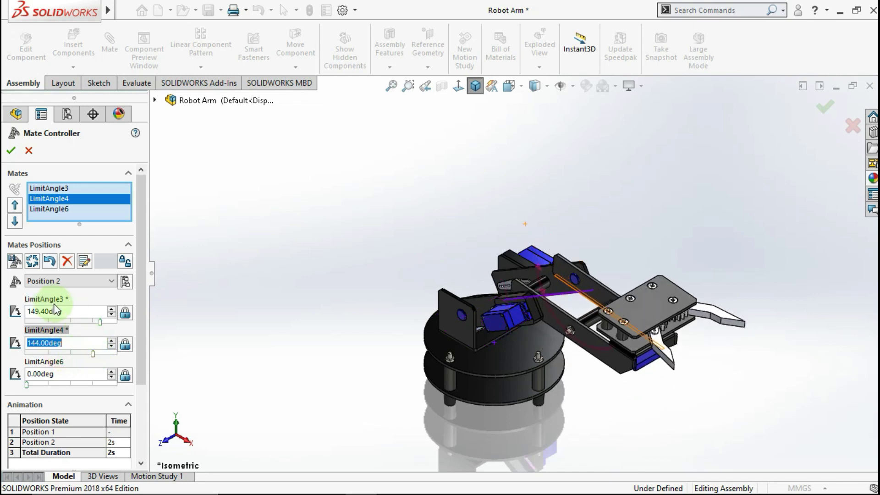
click(74, 312)
text(180)
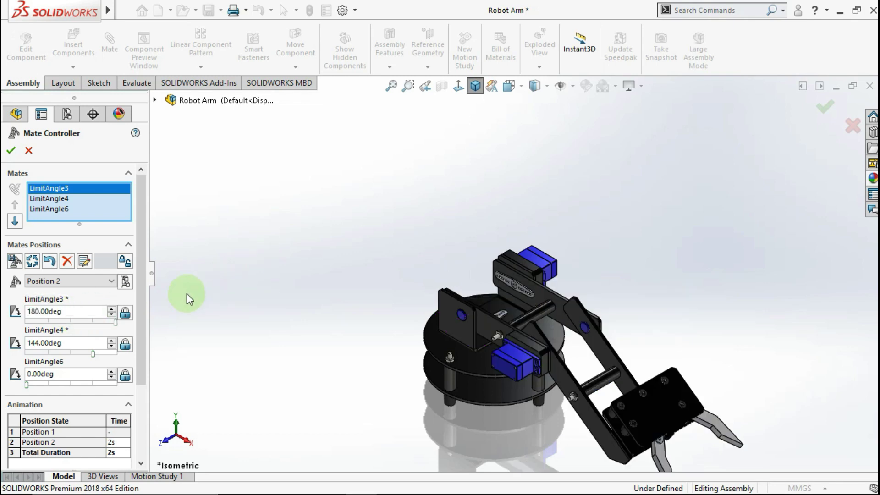
click(83, 344)
text(145)
click(254, 303)
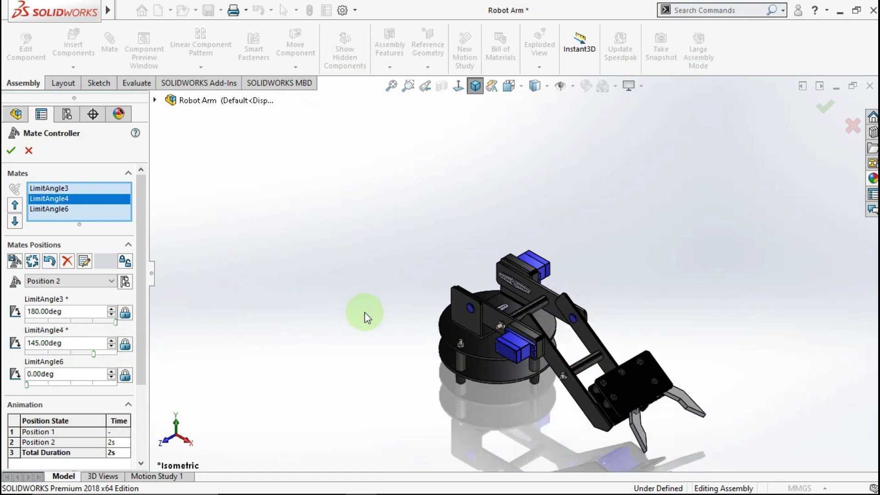
middle_drag(524, 336, 500, 293)
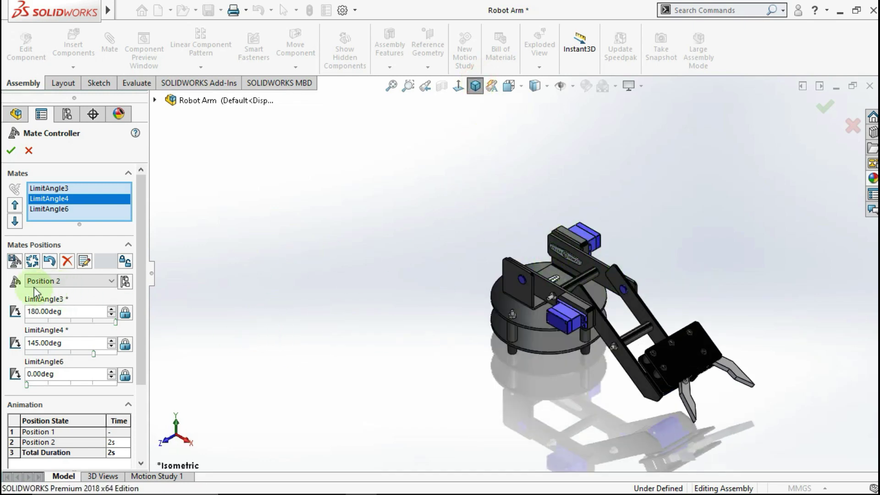
click(15, 261)
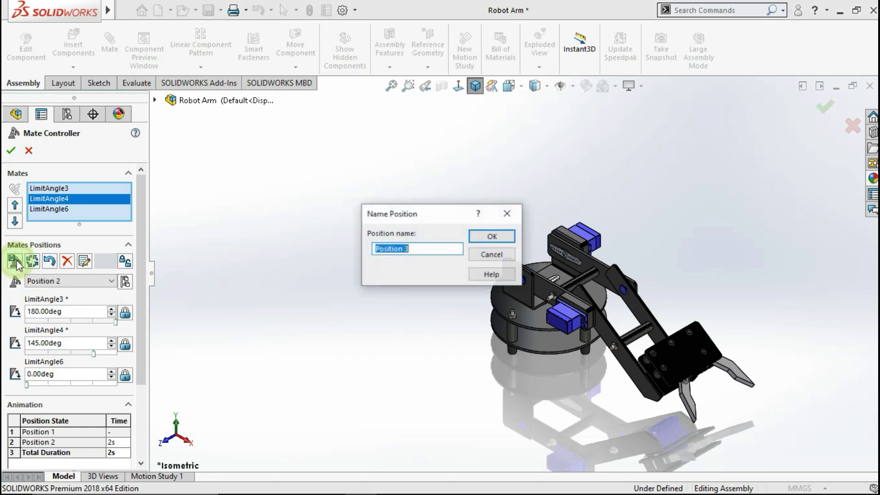
click(489, 236)
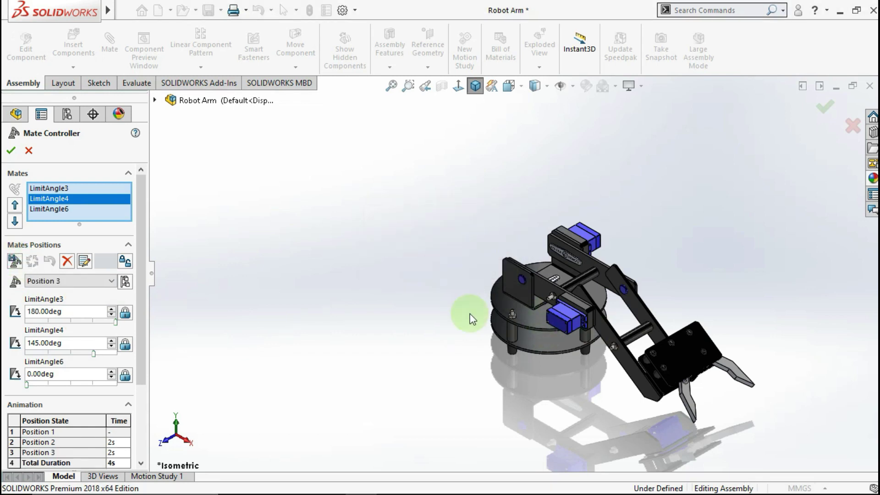
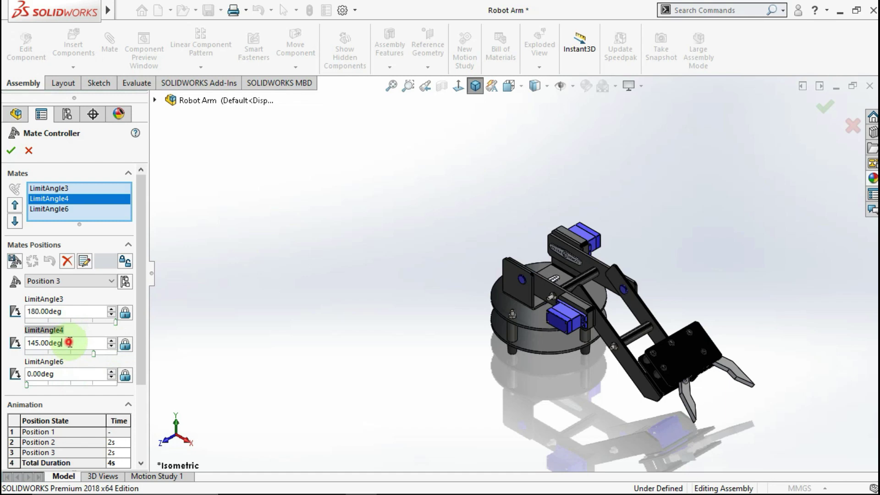
Step: Set LimitAngle4 and LimitAngle3 each to 90° and add this arm pose as Position 4
double_click(69, 342)
text(90)
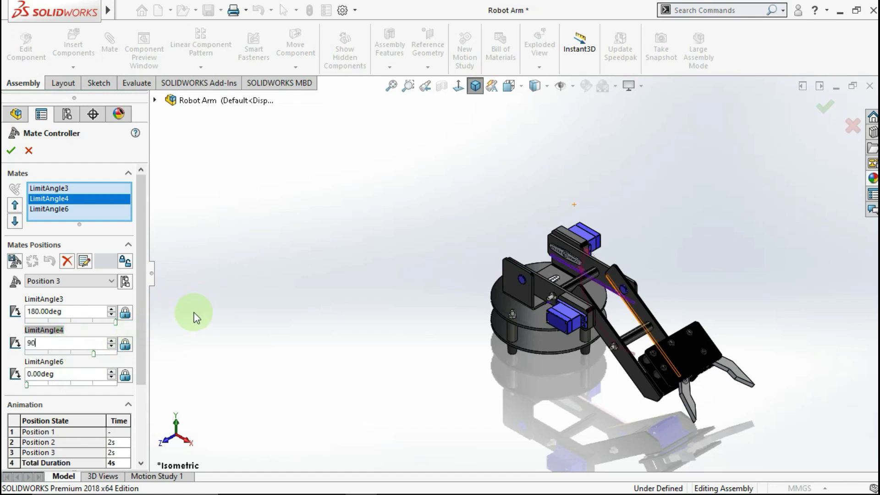
key(Return)
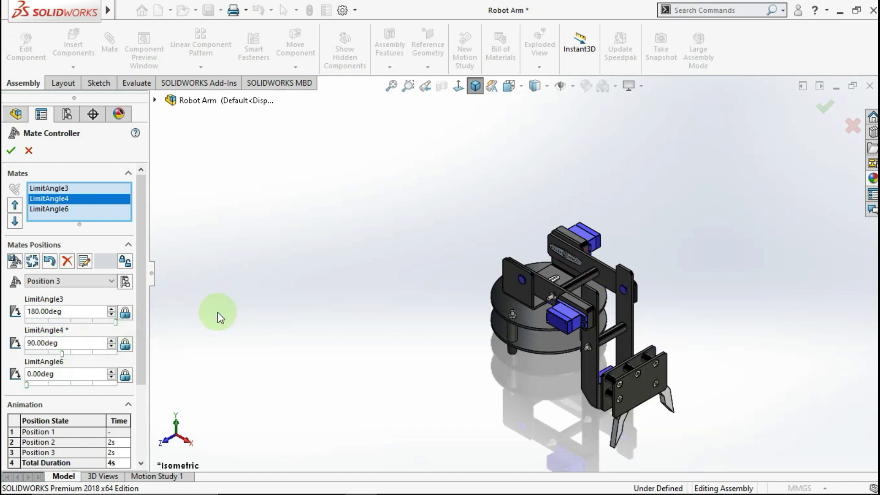
double_click(79, 311)
text(90)
key(Return)
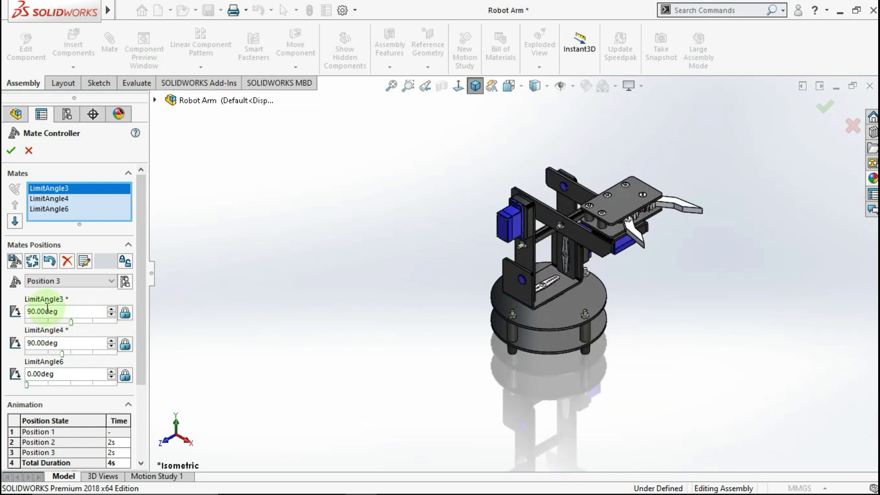
click(15, 260)
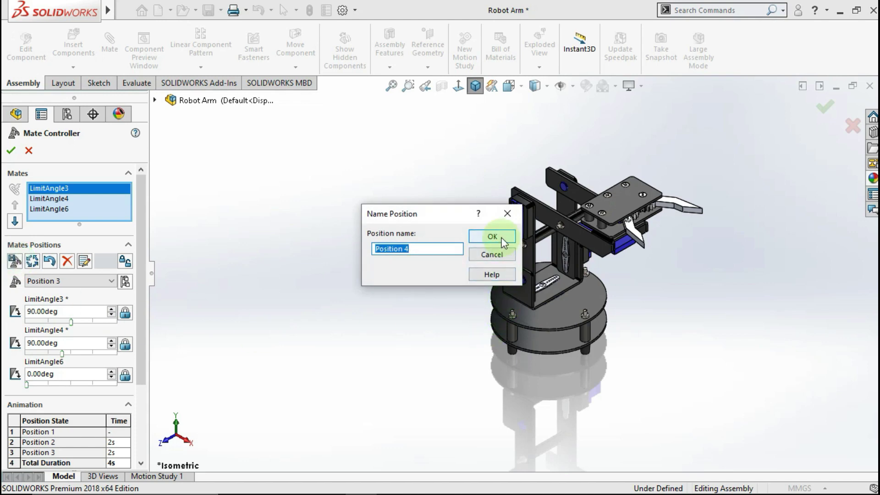
click(502, 239)
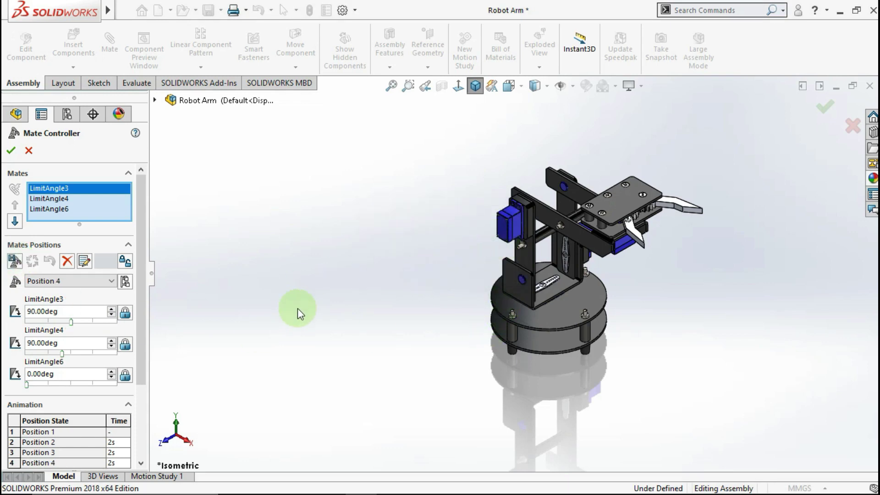
Step: Swing the arm base to 180° with LimitAngle6 and add this pose as Position 5
click(74, 374)
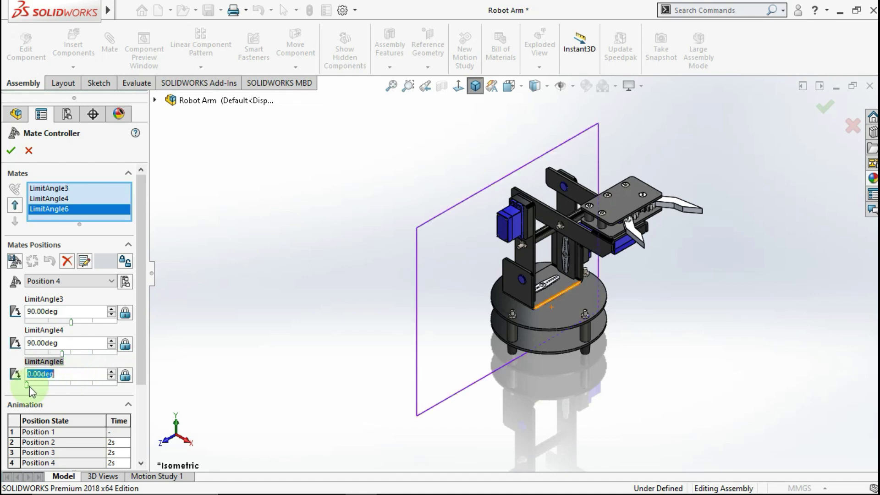
drag(28, 386, 117, 386)
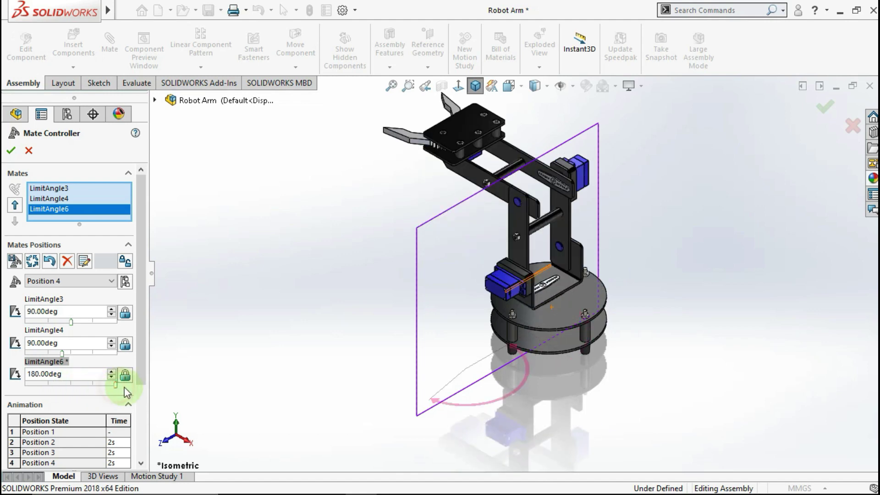
click(231, 335)
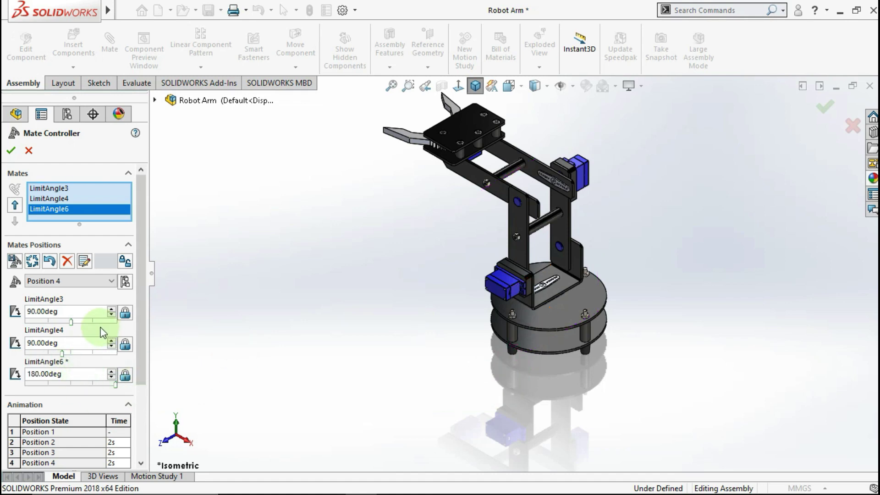
click(15, 261)
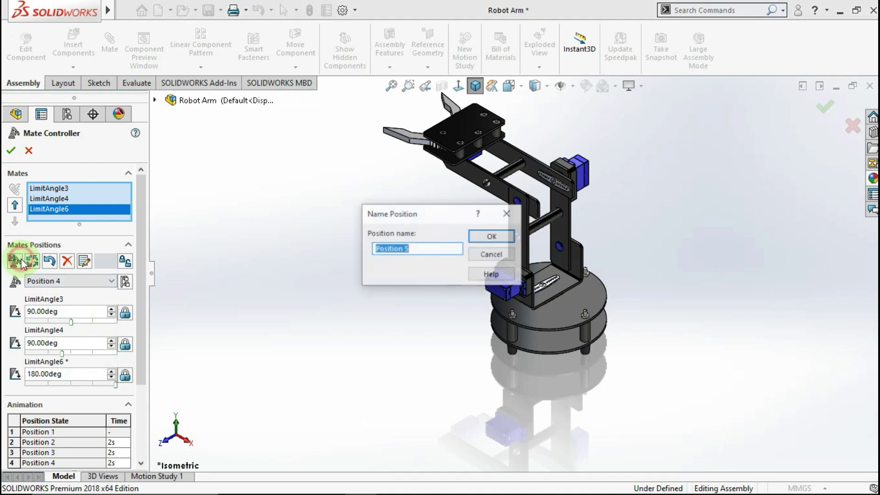
click(486, 236)
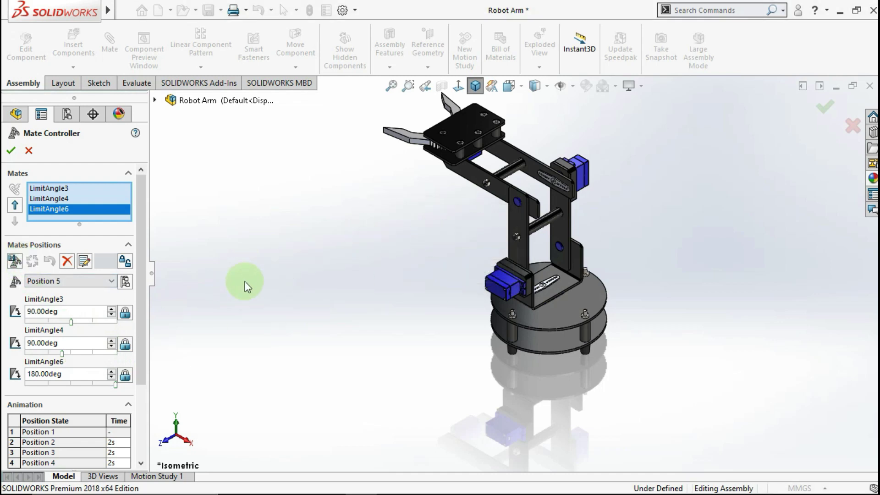
Step: Set LimitAngle3 to 180° and LimitAngle4 to 145° with the base swung round, and add this pose as Position 6
click(70, 311)
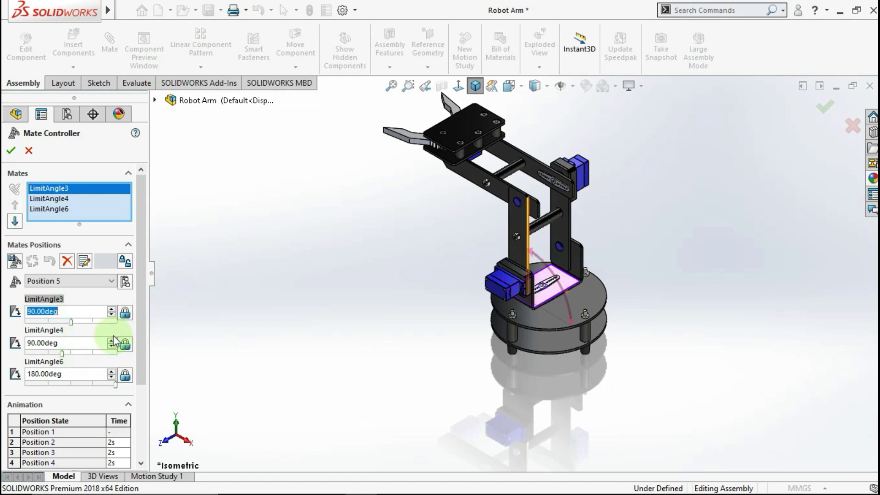
click(72, 323)
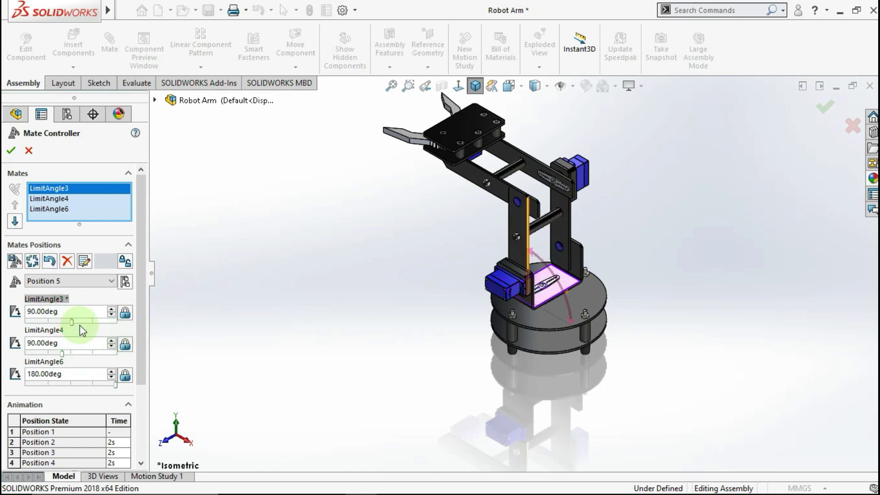
drag(80, 325, 122, 323)
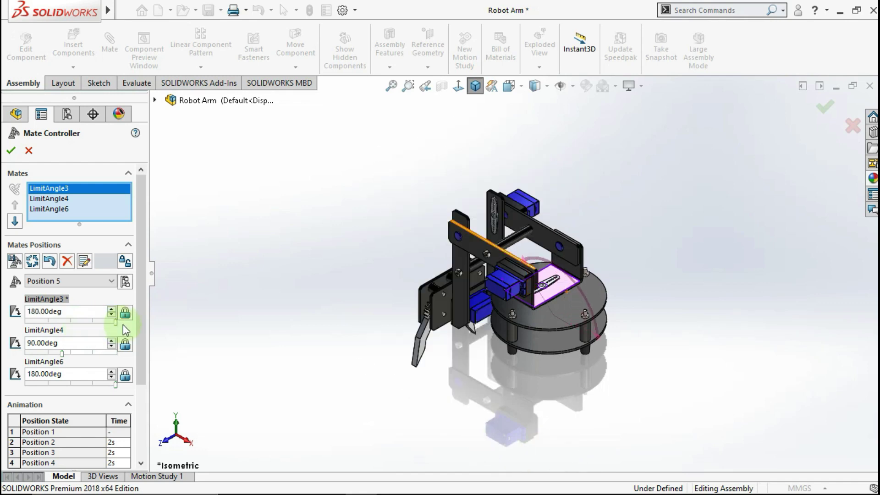
click(82, 344)
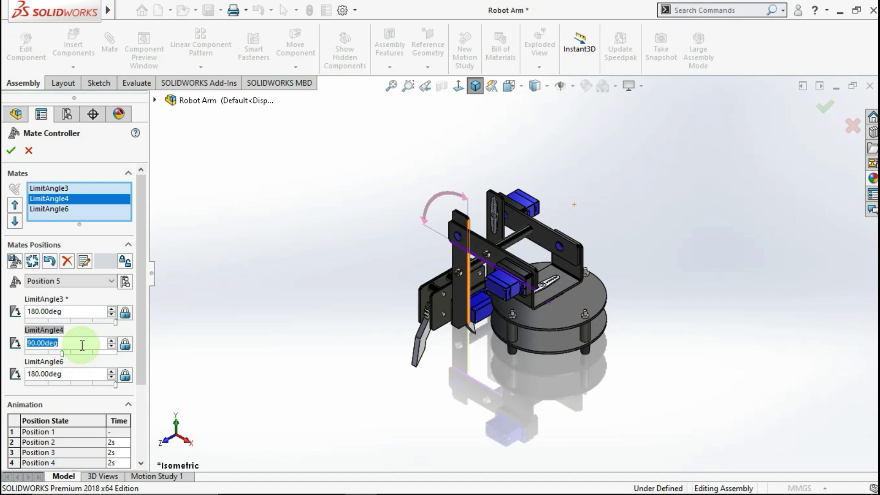
text(145)
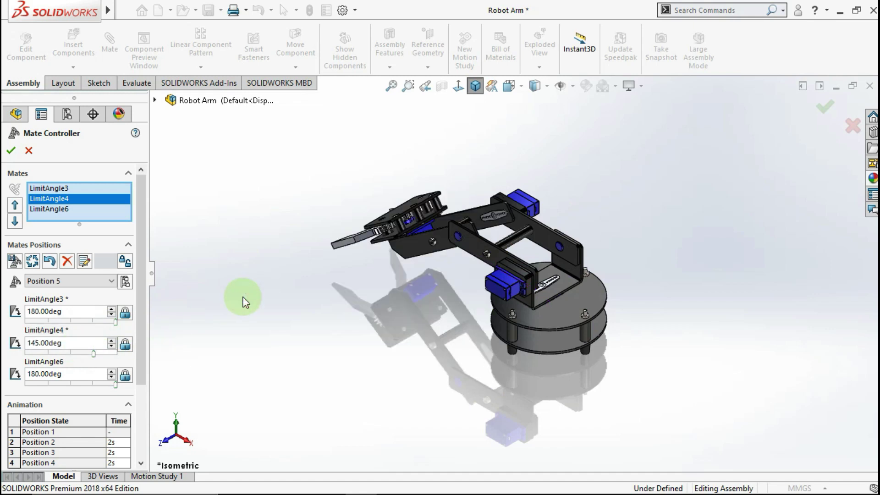
click(15, 262)
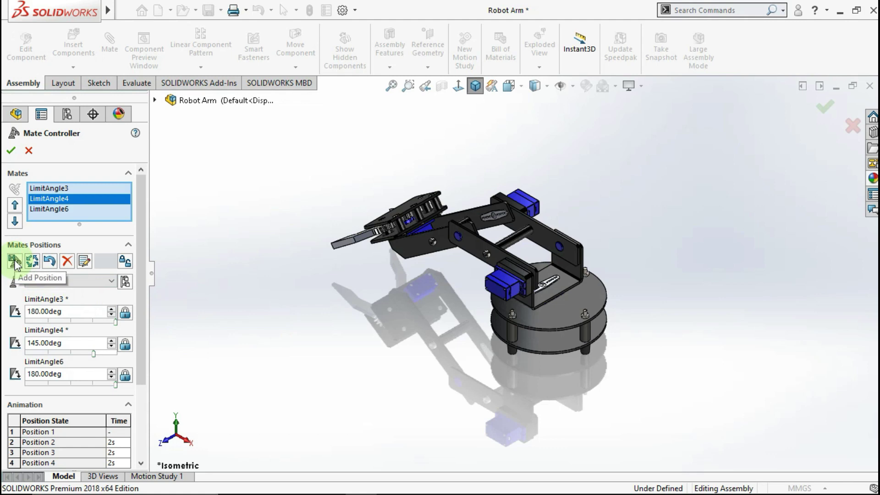
click(16, 262)
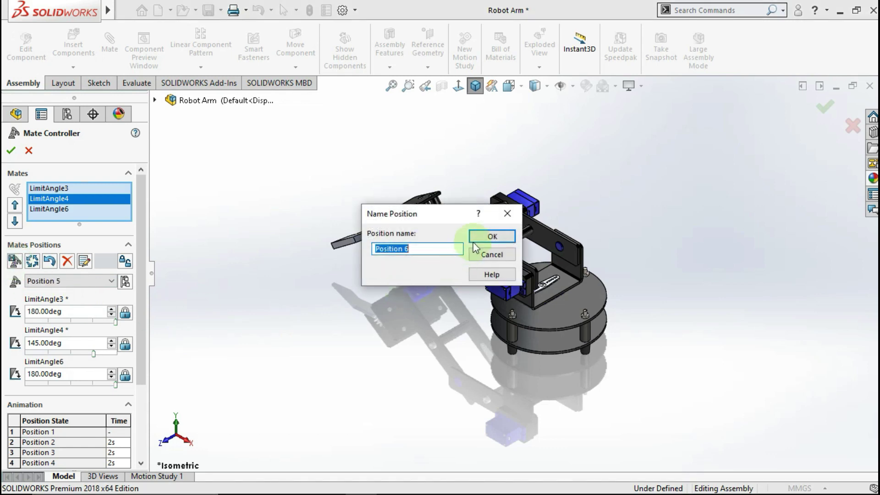
click(488, 236)
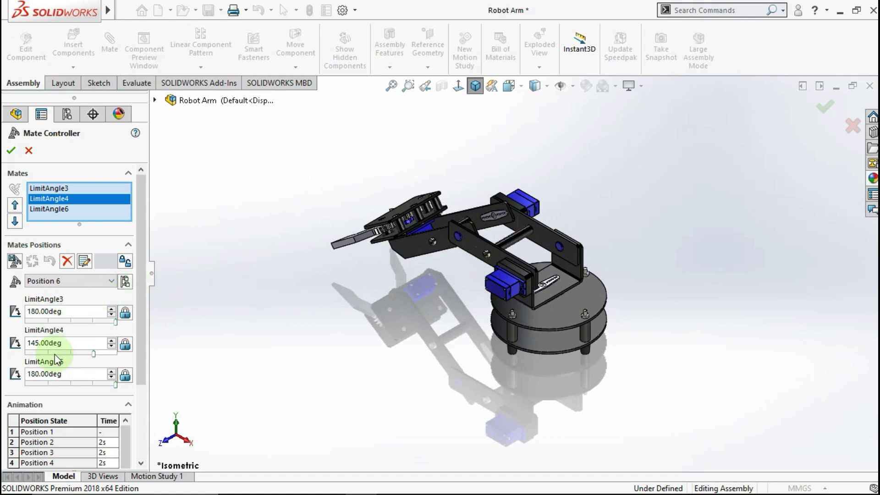
Step: Set LimitAngle3 and LimitAngle4 each to 90° with the base still swung round, and add this pose as Position 7
click(82, 311)
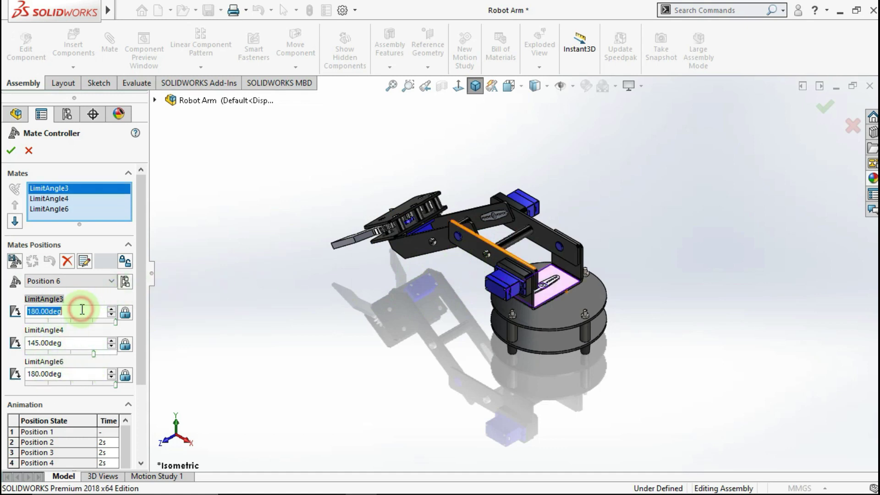
text(90)
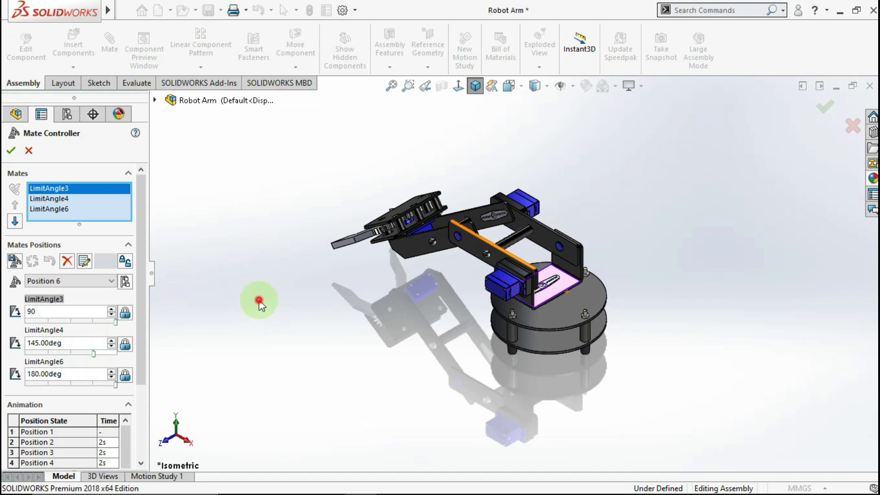
key(Return)
click(87, 342)
text(9)
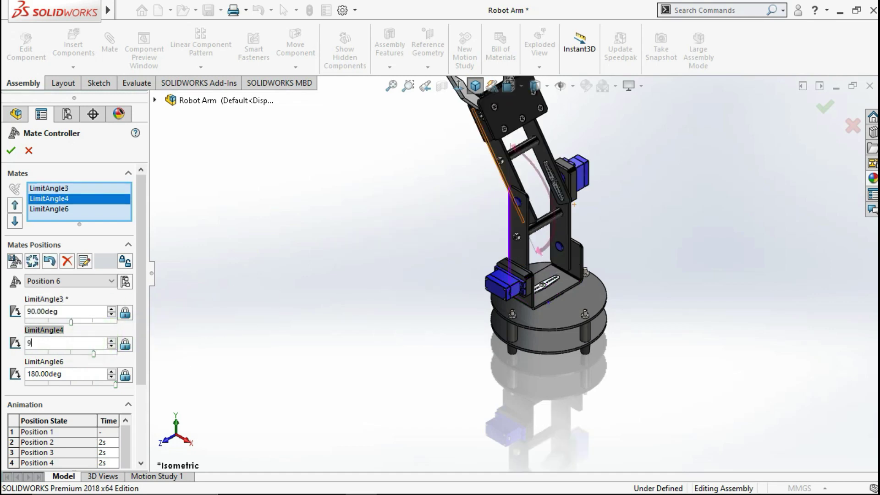
text(0)
click(259, 300)
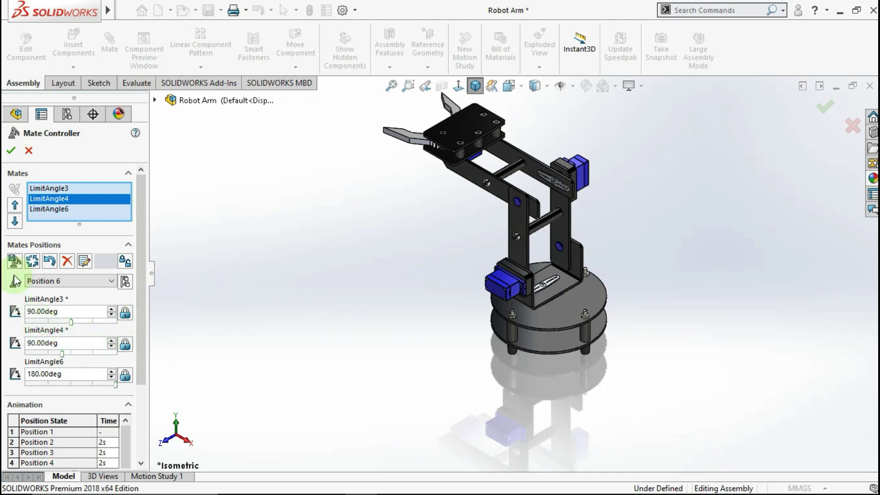
click(15, 262)
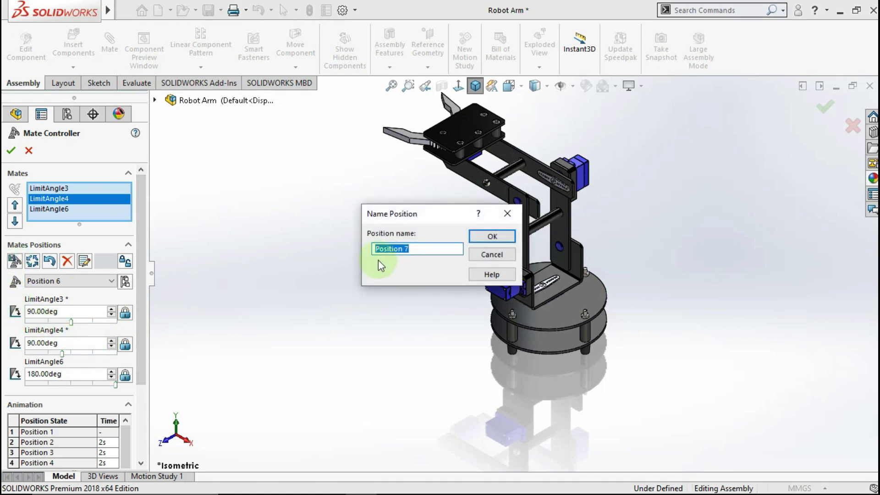
click(483, 238)
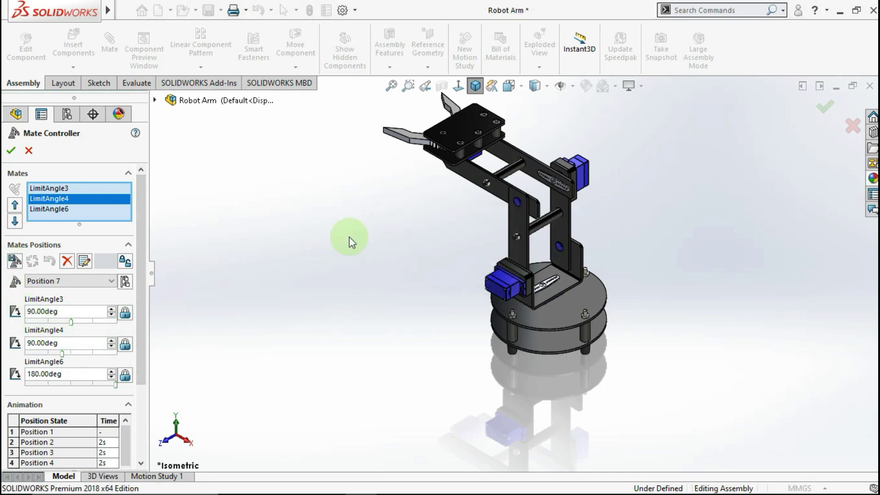
Step: Swing the arm base back to 90° with LimitAngle6 and add this pose as Position 8
click(69, 377)
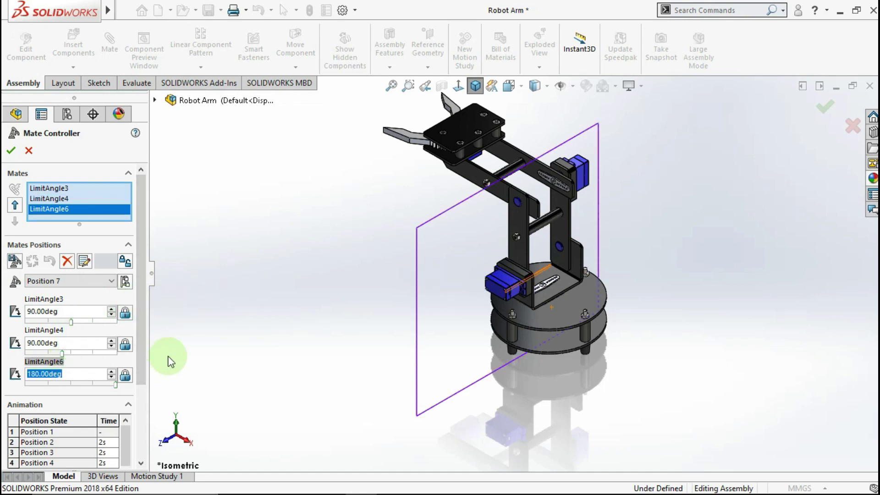
text(90)
click(280, 293)
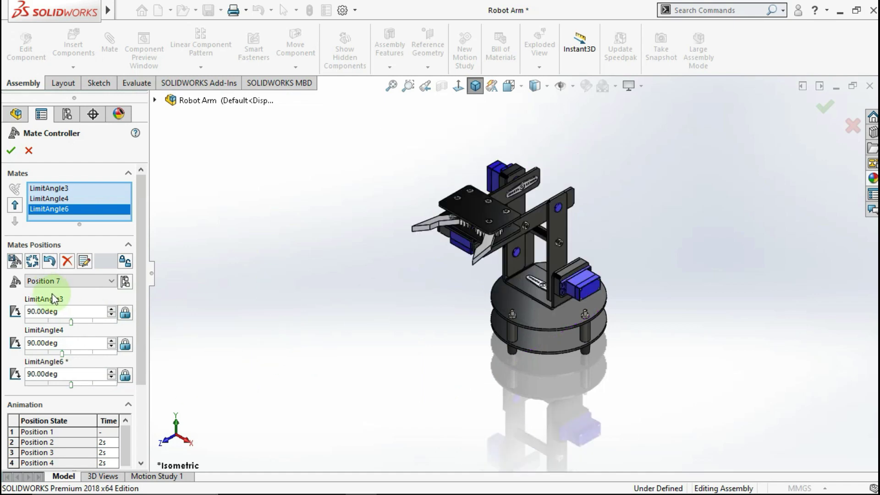
click(15, 261)
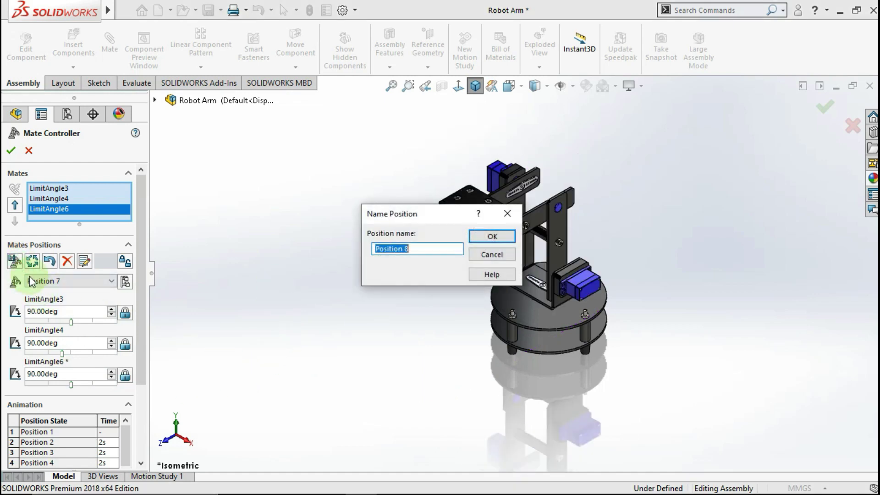
click(486, 241)
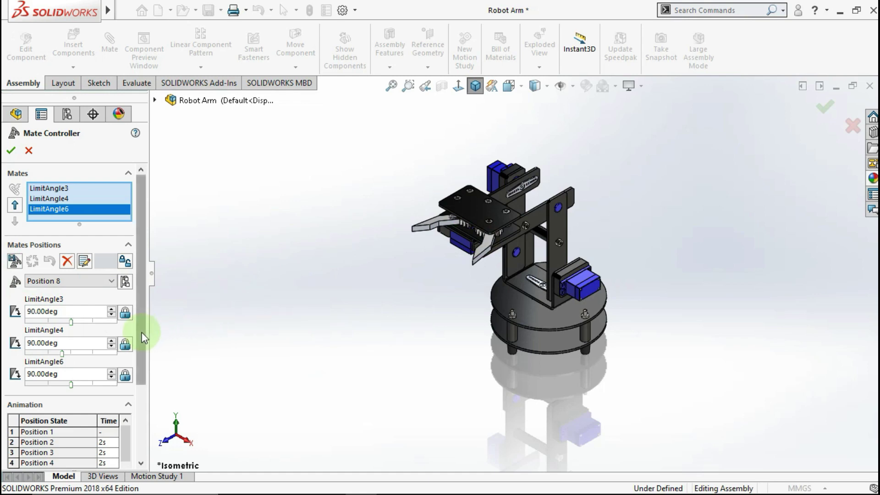
Step: Review the position list of the animation, then calculate and play the animation through all positions
drag(145, 337, 123, 366)
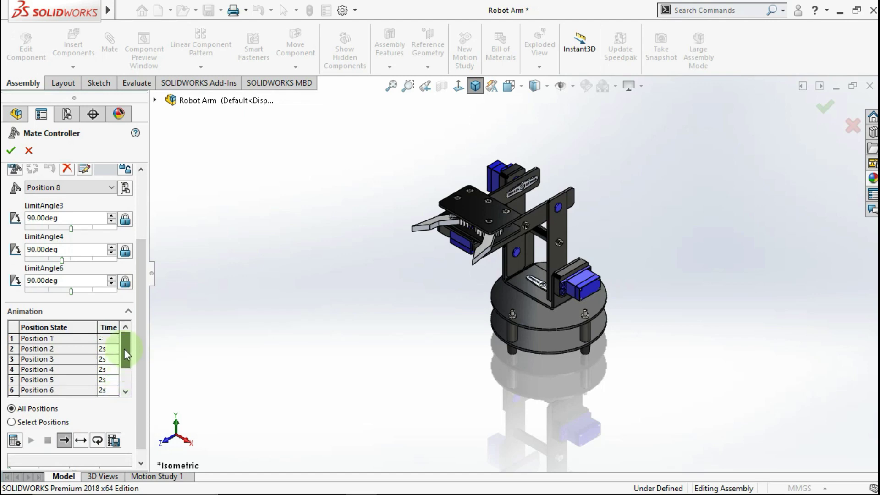
click(51, 381)
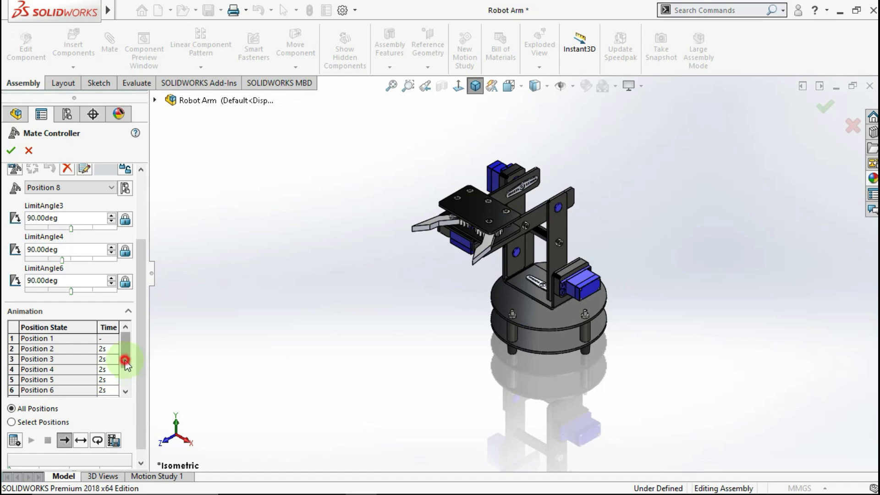
drag(126, 359, 124, 395)
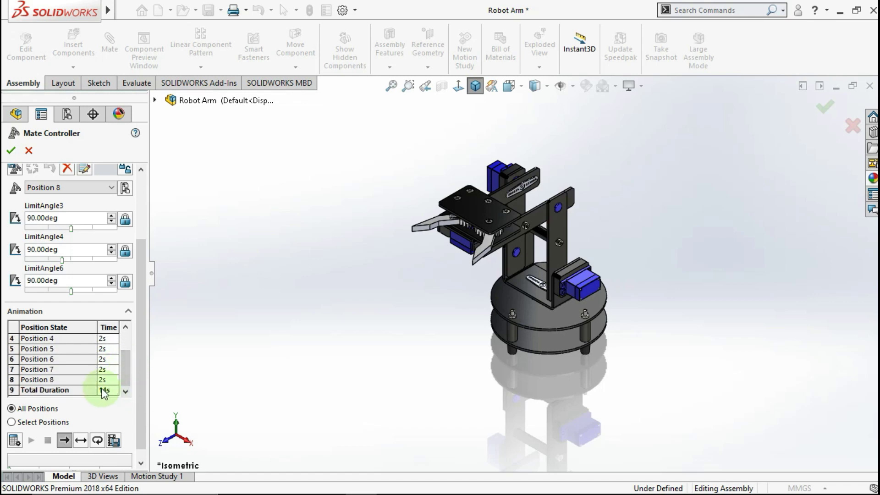
click(18, 440)
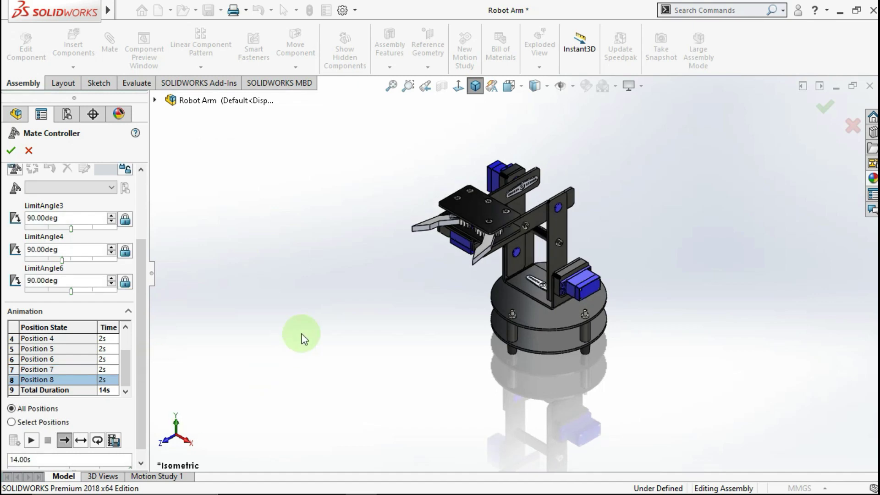
click(32, 440)
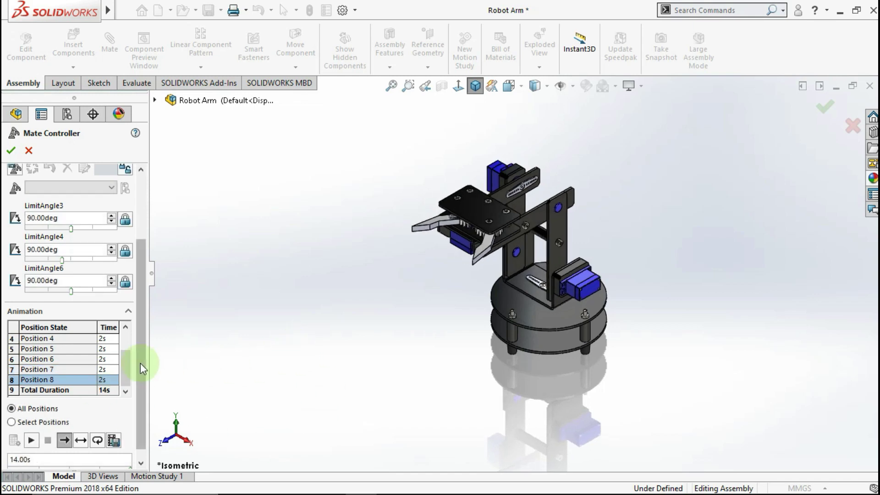
Step: Set the time of Position 5 to 4 s, then recalculate and replay the animation
click(101, 349)
key(BackSpace)
text(4)
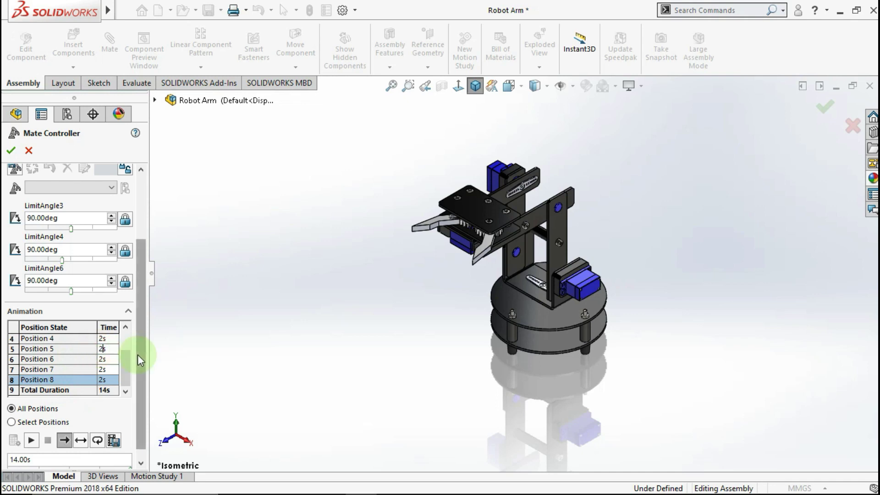
click(206, 324)
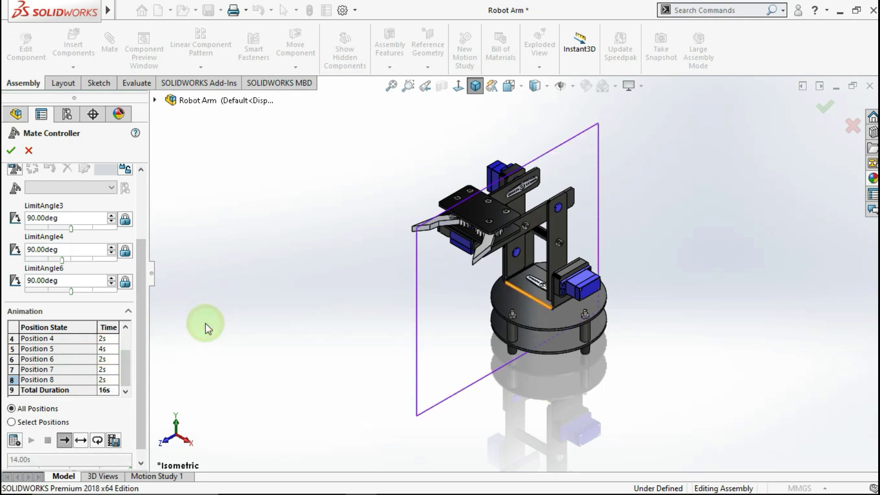
click(21, 440)
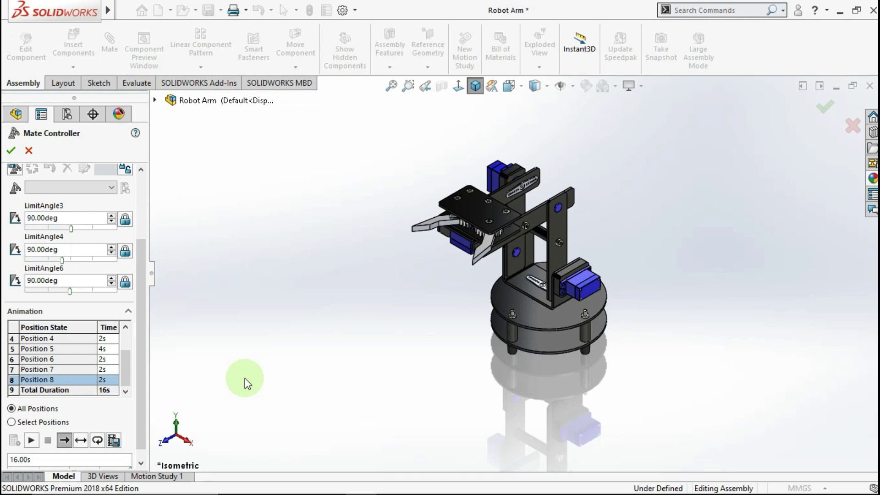
click(32, 439)
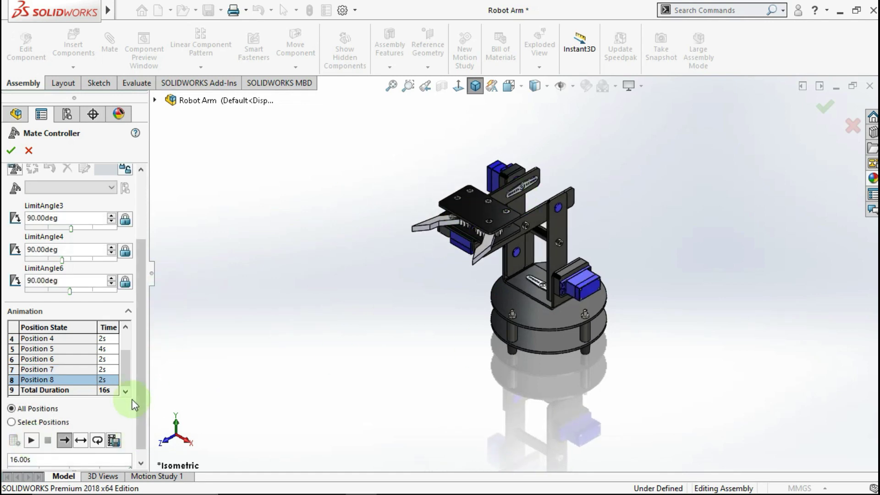
Step: Start saving the animation as an AVI video named Robot Arm Mate Controller in the Lengan Robot folder
click(113, 442)
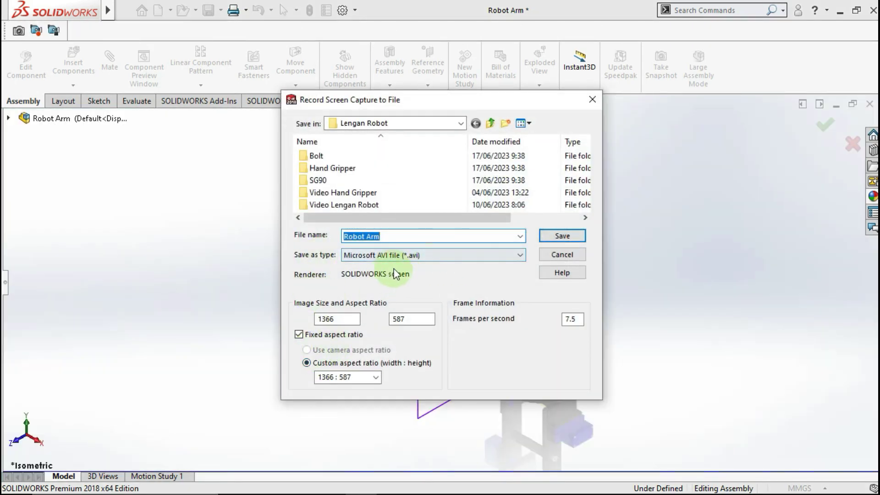
text(Mate Controller)
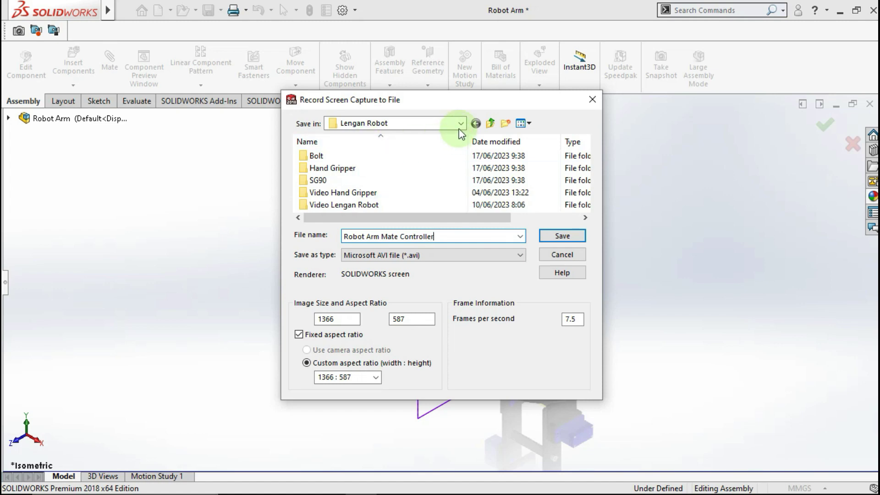
scroll(452, 156, down, 1)
scroll(452, 169, up, 1)
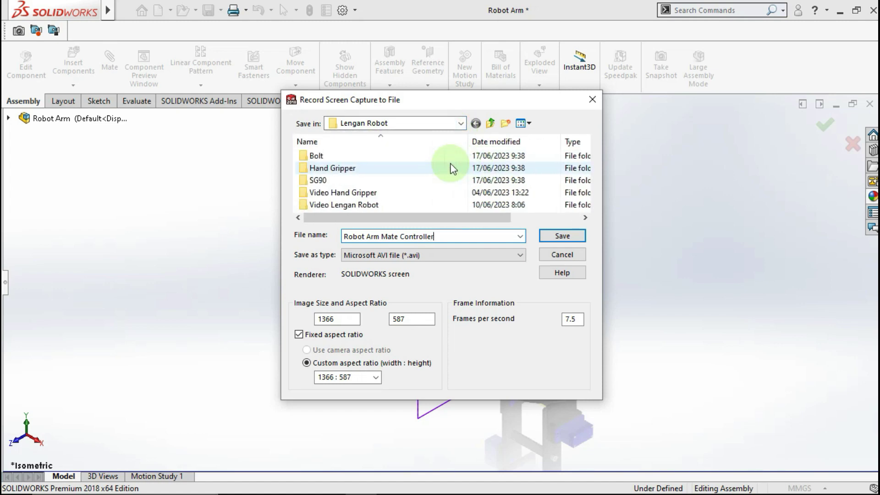
Step: Turn off the fixed aspect ratio and set the video's image size to 1920 by 1080
click(333, 334)
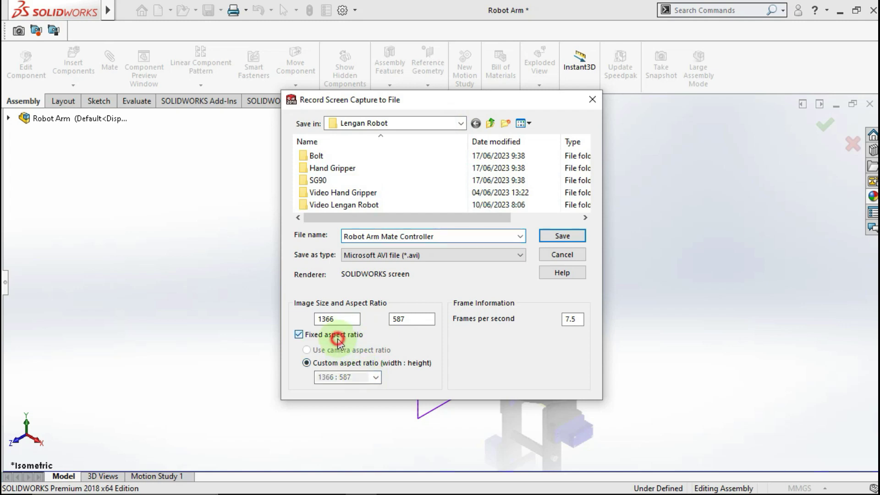
click(338, 320)
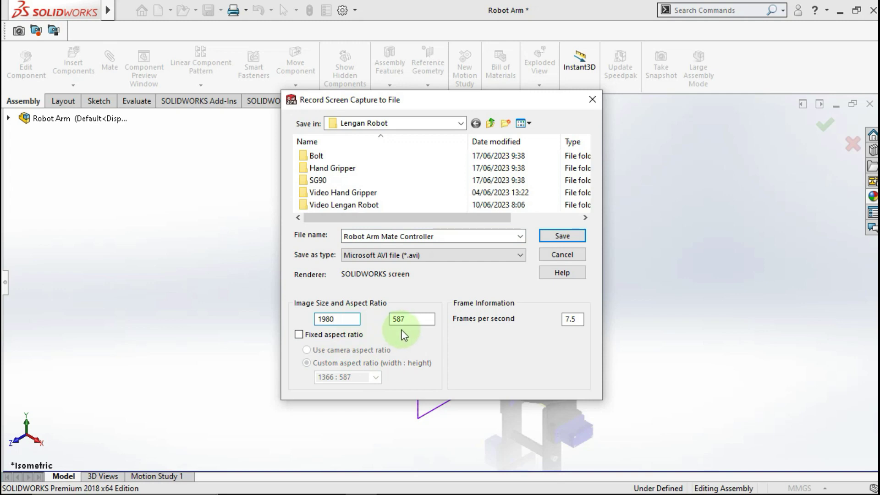
click(412, 318)
double_click(413, 318)
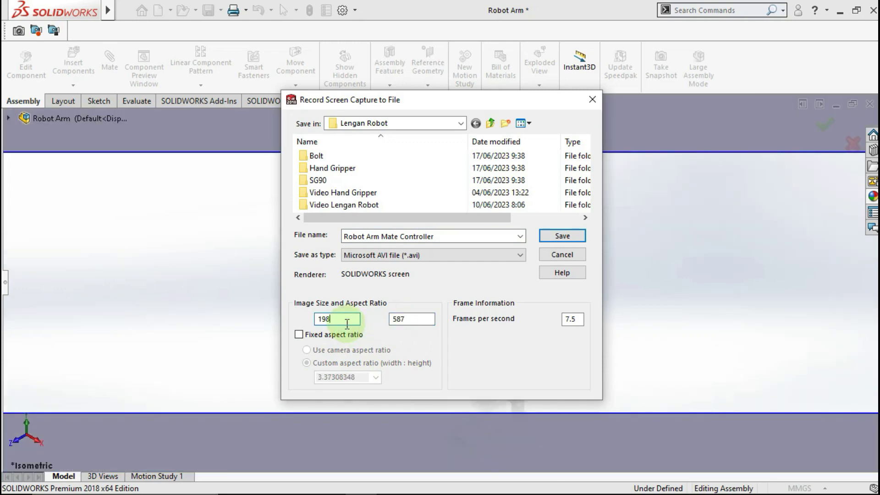
key(BackSpace)
text(20)
double_click(412, 318)
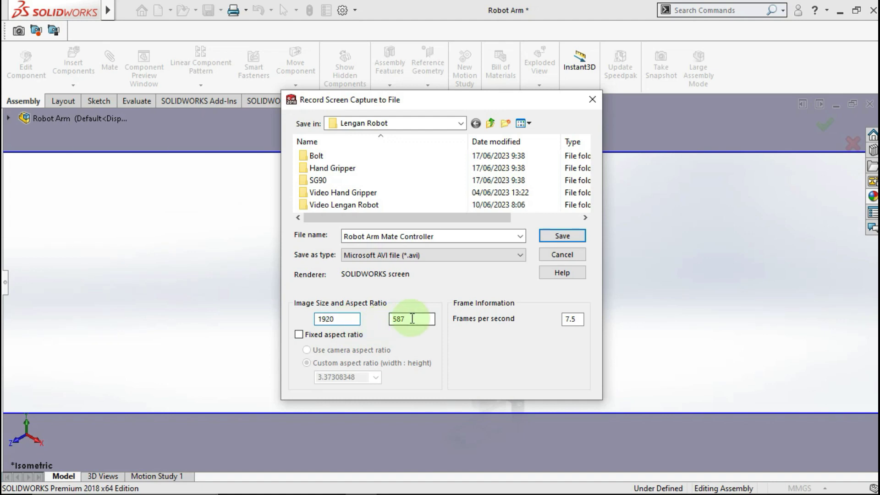
text(1080)
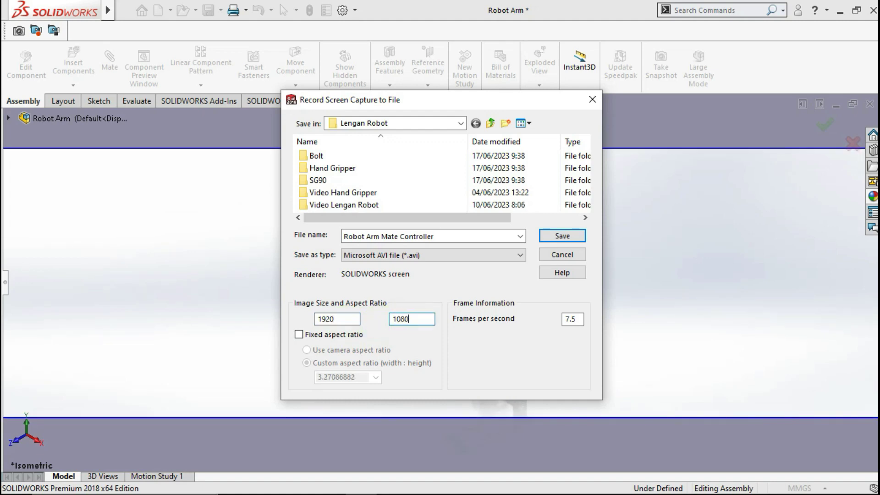
Step: Set the frame rate to 15 frames per second and save the video with the Intel IYUV codec
double_click(572, 318)
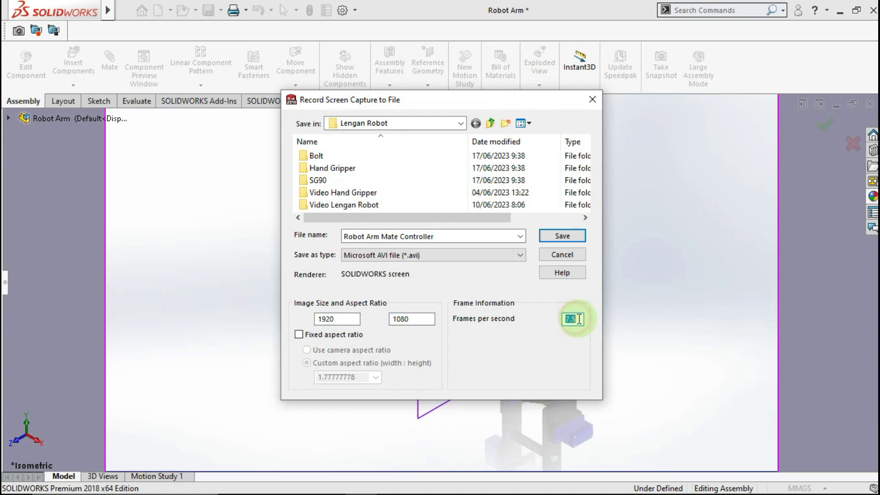
text(15)
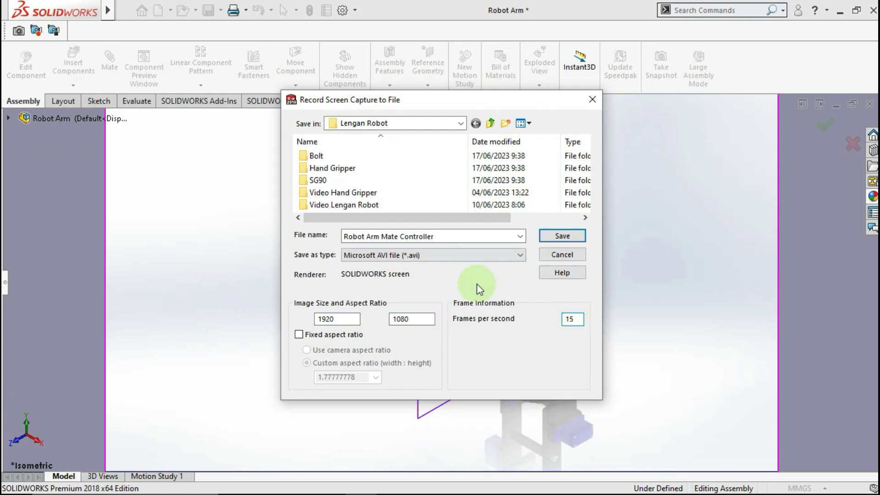
click(557, 238)
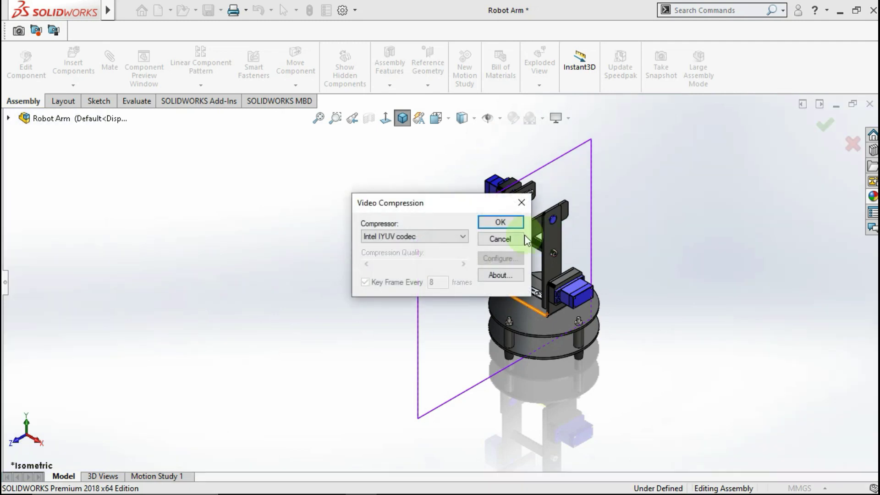
click(501, 222)
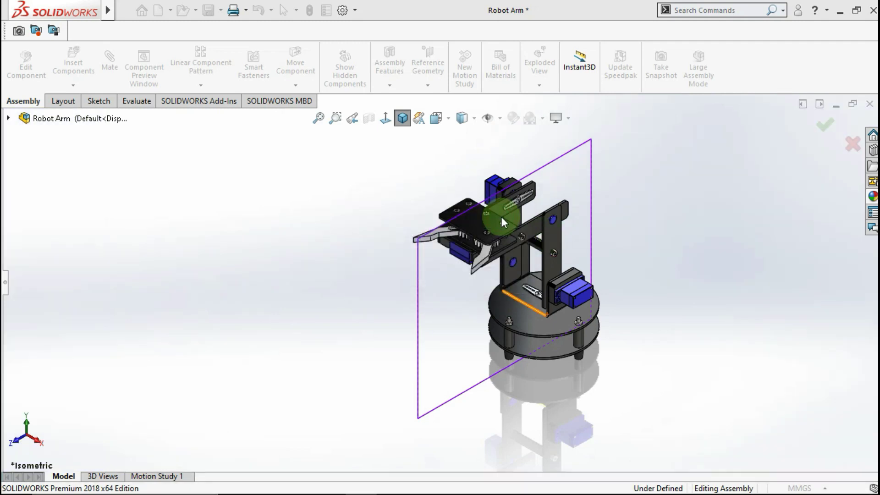